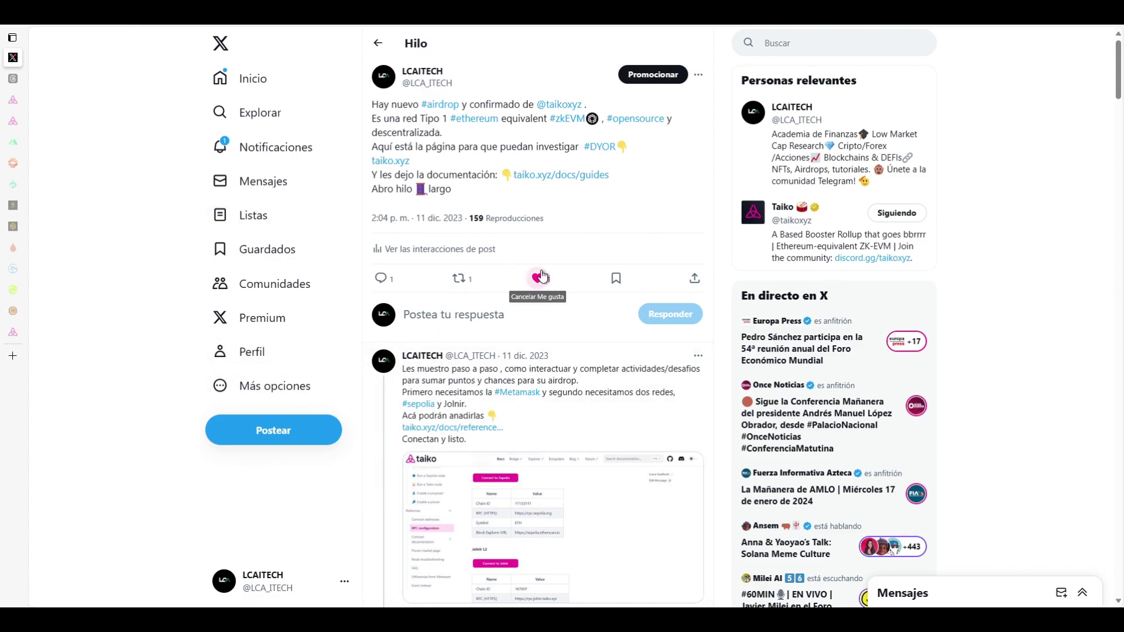
Step: Switch the MetaMask wallet network to the Sepolia test network
{"action": "scroll", "coordinate": [543, 275], "scroll_direction": "down", "scroll_amount": 7}
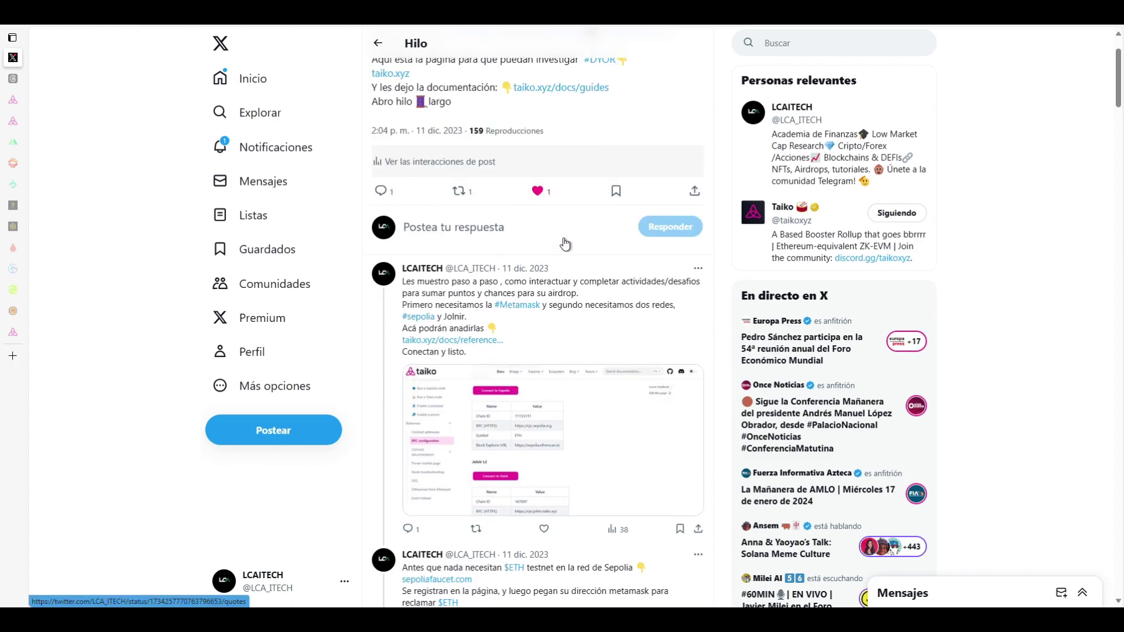
{"action": "scroll", "coordinate": [564, 251], "scroll_direction": "up", "scroll_amount": 6}
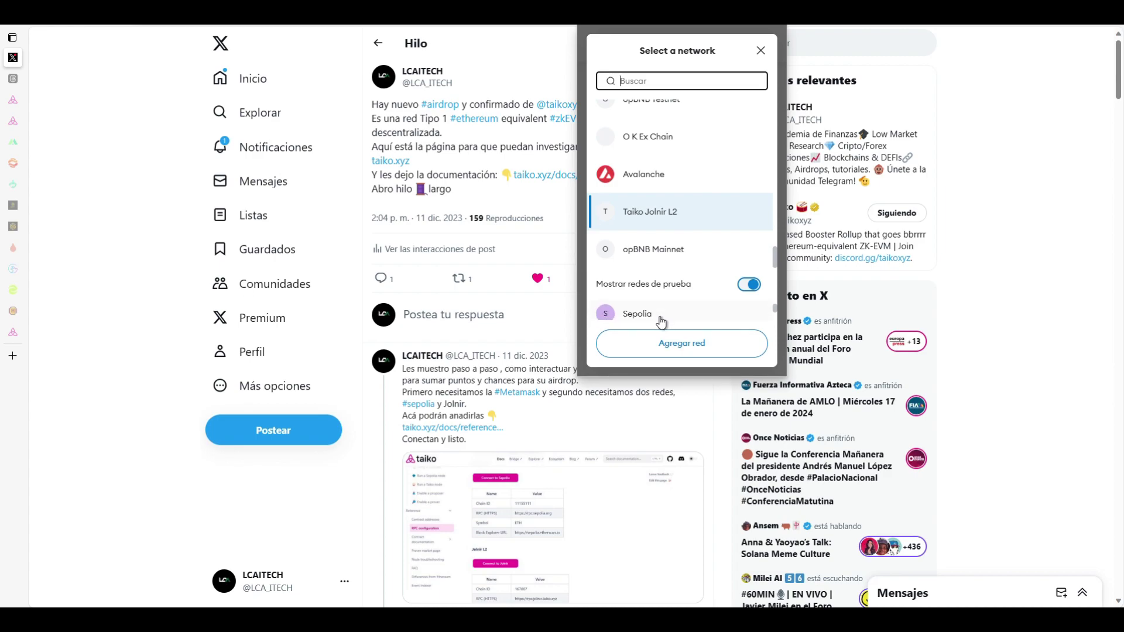
{"action": "left_click", "coordinate": [653, 316]}
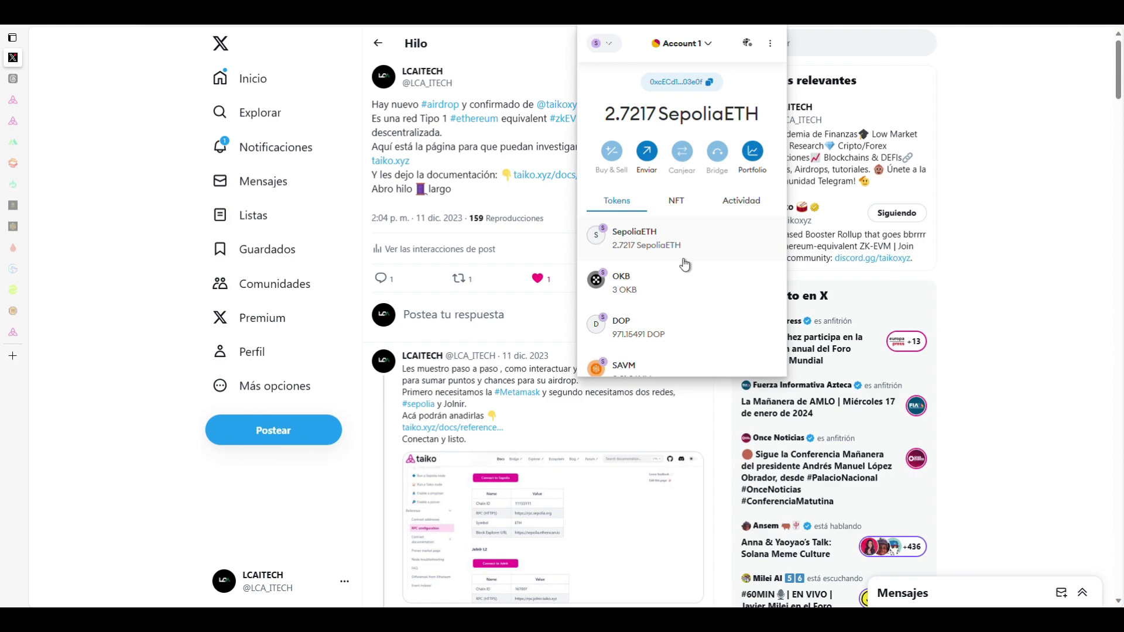
Step: Review the thread's Taiko airdrop instructions on the faucets, bridging, swapping and adding pool liquidity
{"action": "scroll", "coordinate": [477, 444], "scroll_direction": "down", "scroll_amount": 4}
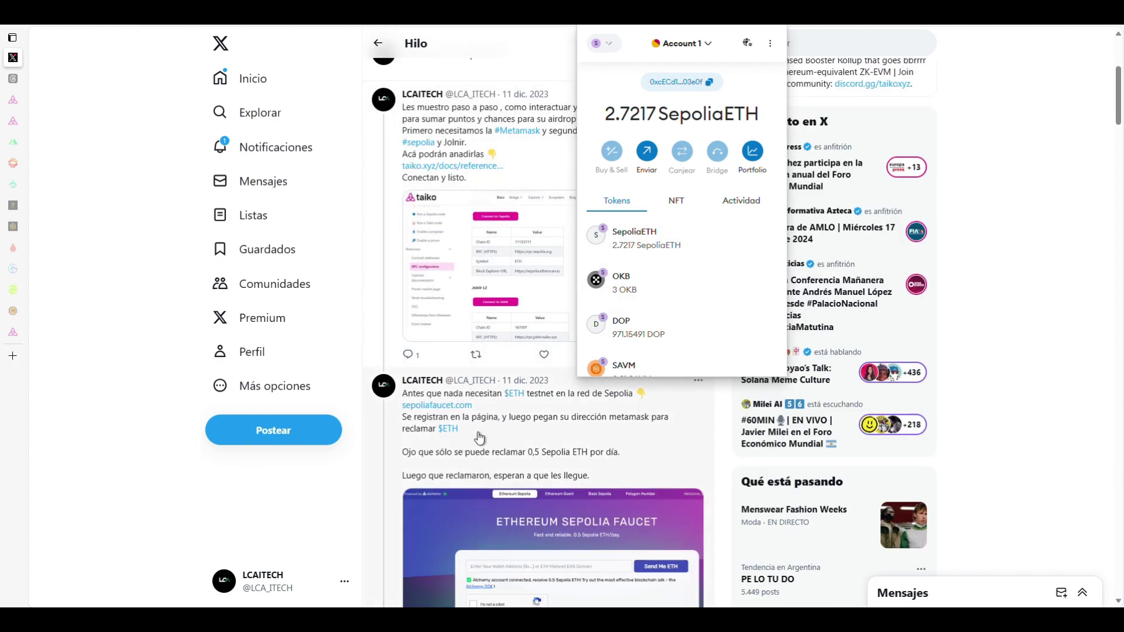
{"action": "scroll", "coordinate": [479, 422], "scroll_direction": "down", "scroll_amount": 5}
{"action": "scroll", "coordinate": [477, 383], "scroll_direction": "down", "scroll_amount": 3}
{"action": "scroll", "coordinate": [485, 387], "scroll_direction": "down", "scroll_amount": 8}
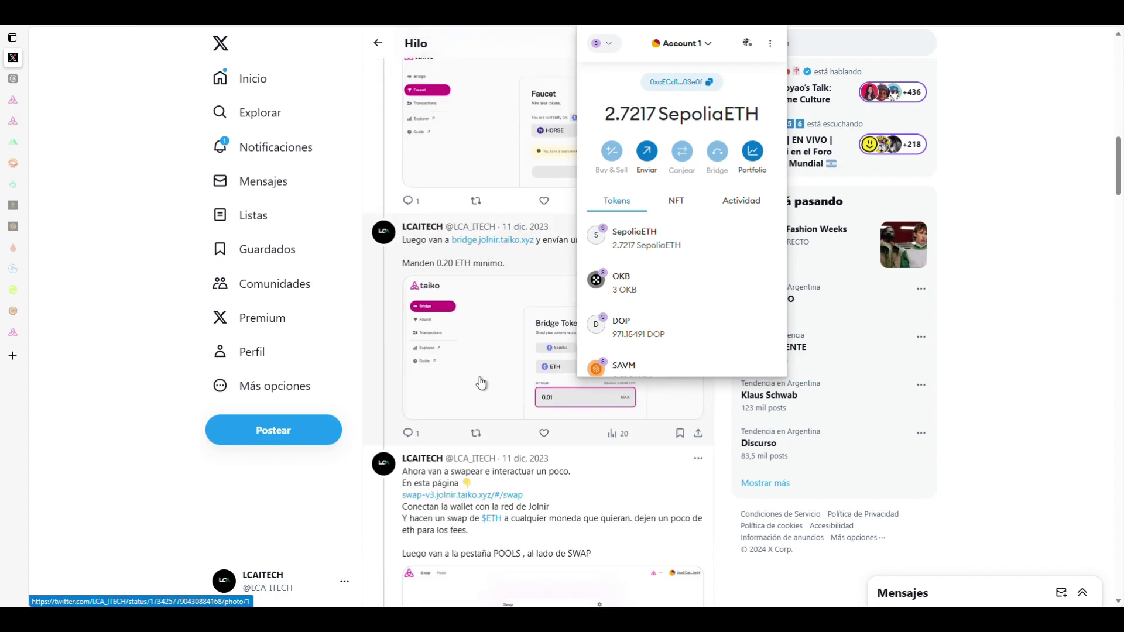
{"action": "scroll", "coordinate": [472, 382], "scroll_direction": "down", "scroll_amount": 4}
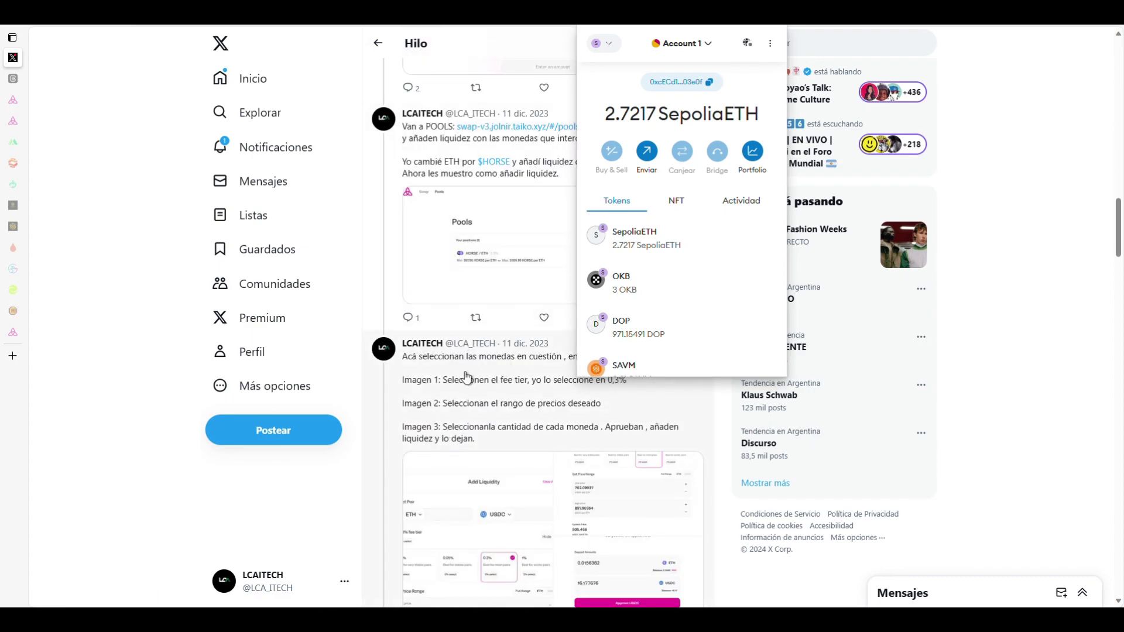
{"action": "scroll", "coordinate": [496, 387], "scroll_direction": "down", "scroll_amount": 3}
{"action": "scroll", "coordinate": [497, 389], "scroll_direction": "up", "scroll_amount": 11}
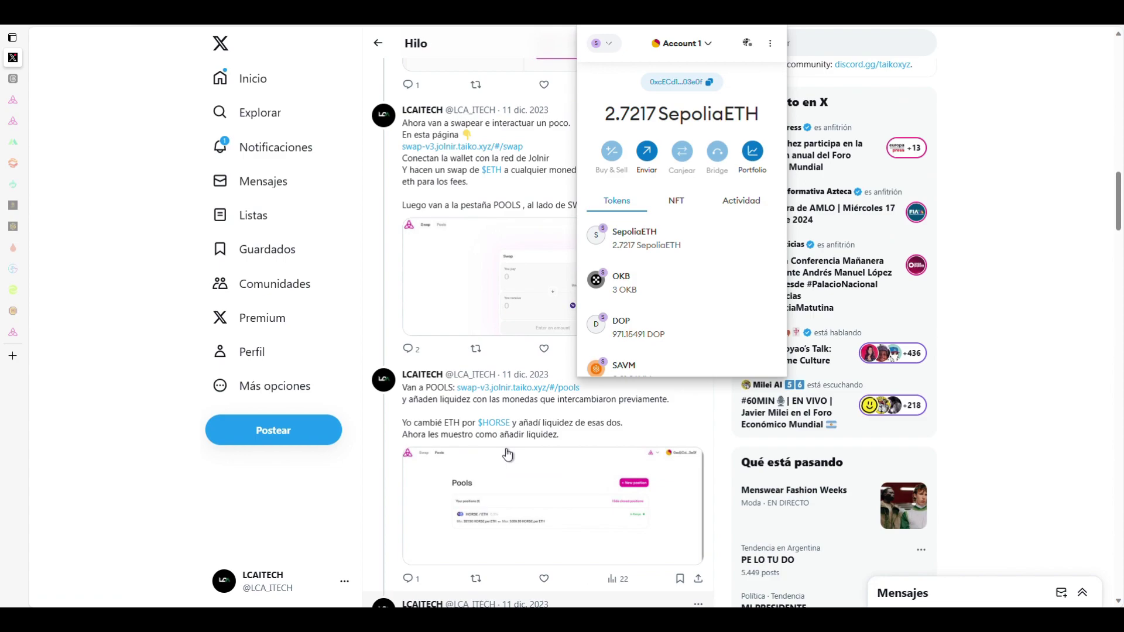
{"action": "scroll", "coordinate": [507, 454], "scroll_direction": "up", "scroll_amount": 3}
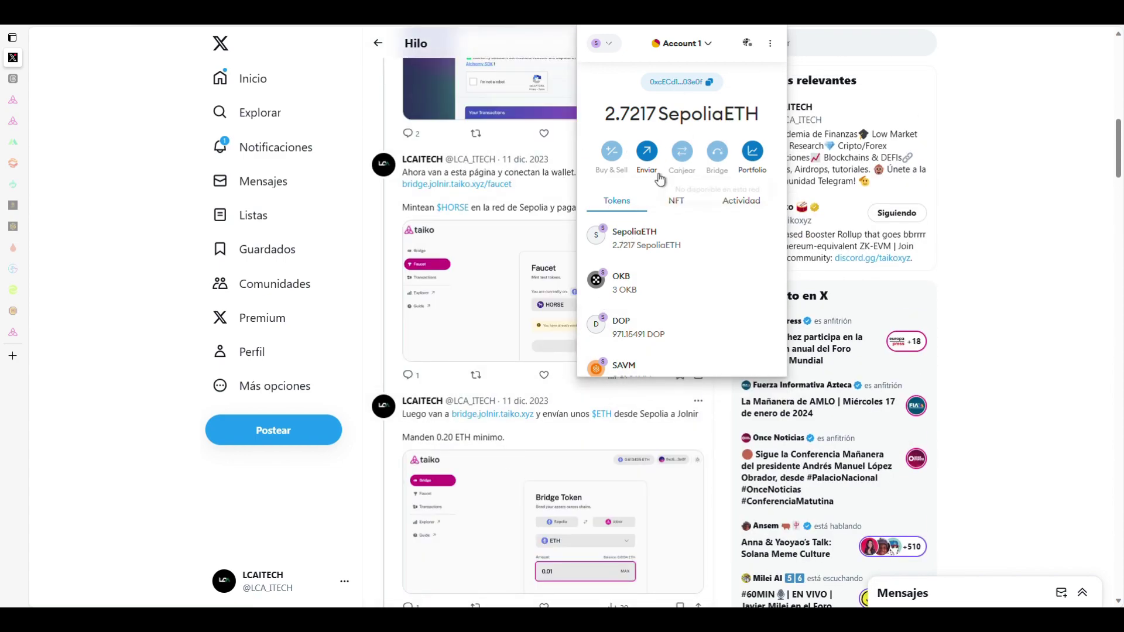
Step: Switch the wallet network to Holesky and open the Taiko Bridge faucet page
{"action": "left_click", "coordinate": [603, 44]}
{"action": "scroll", "coordinate": [674, 211], "scroll_direction": "down", "scroll_amount": 5}
{"action": "left_click", "coordinate": [677, 221]}
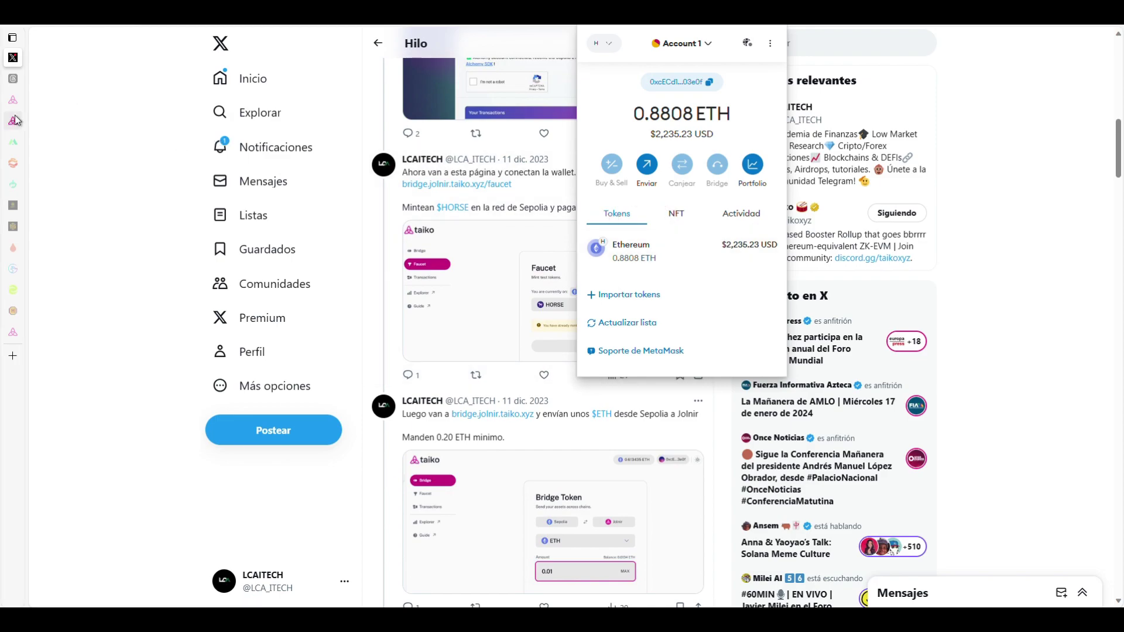
{"action": "mouse_move", "coordinate": [14, 121]}
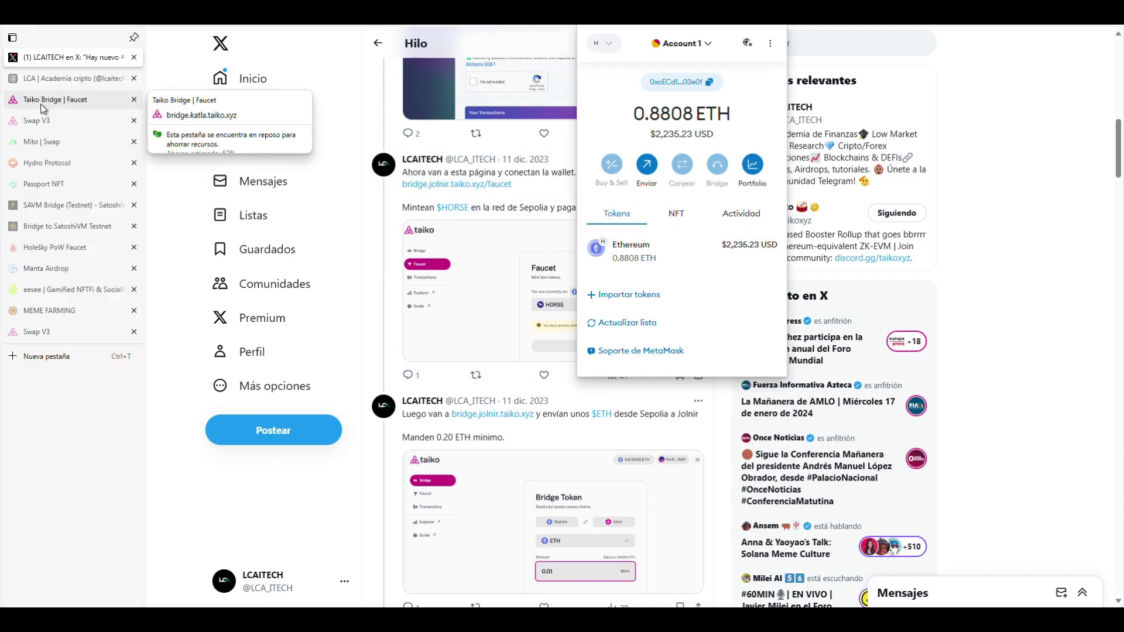
{"action": "left_click", "coordinate": [42, 100]}
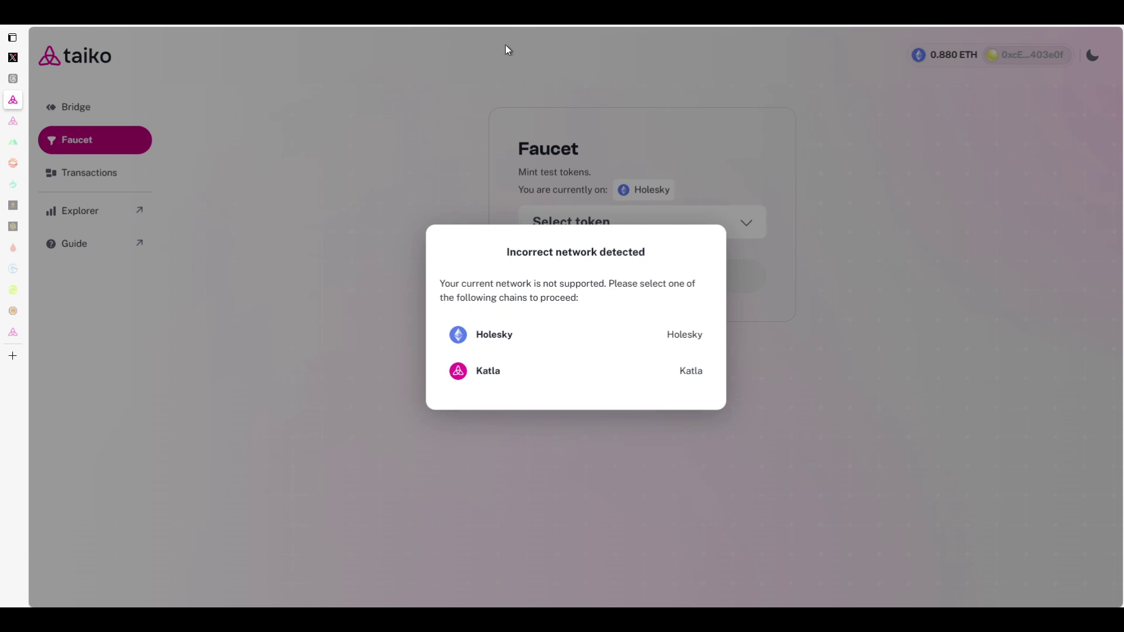
Step: Open the Alchemy Ethereum Sepolia faucet and examine its wallet address request form
{"action": "left_click", "coordinate": [497, 28]}
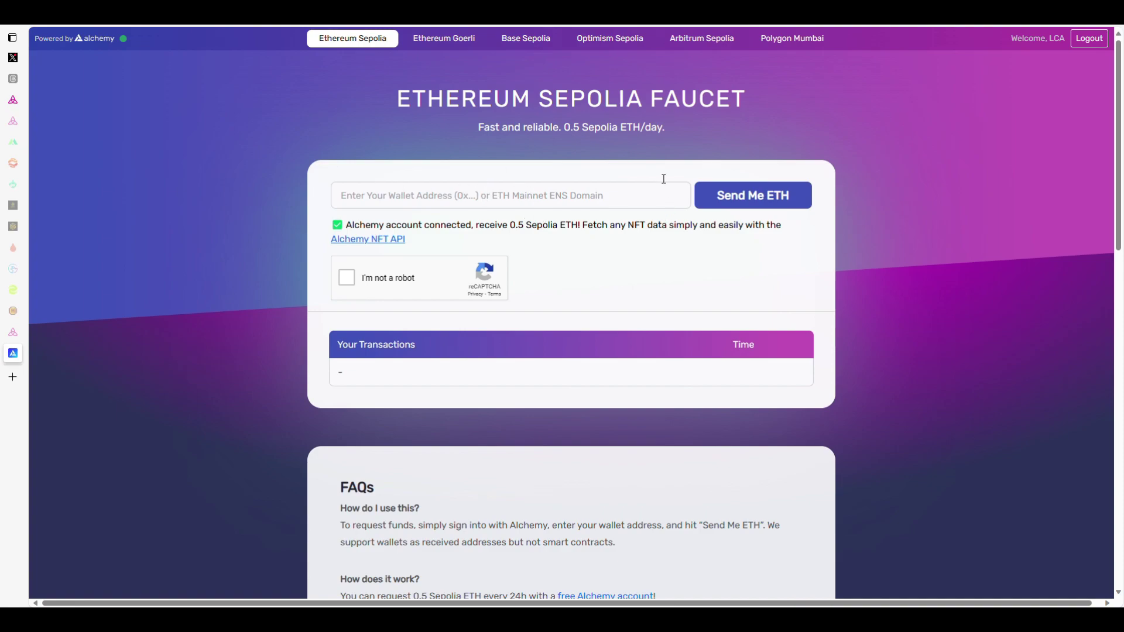
{"action": "left_click", "coordinate": [437, 193]}
{"action": "left_click", "coordinate": [305, 143]}
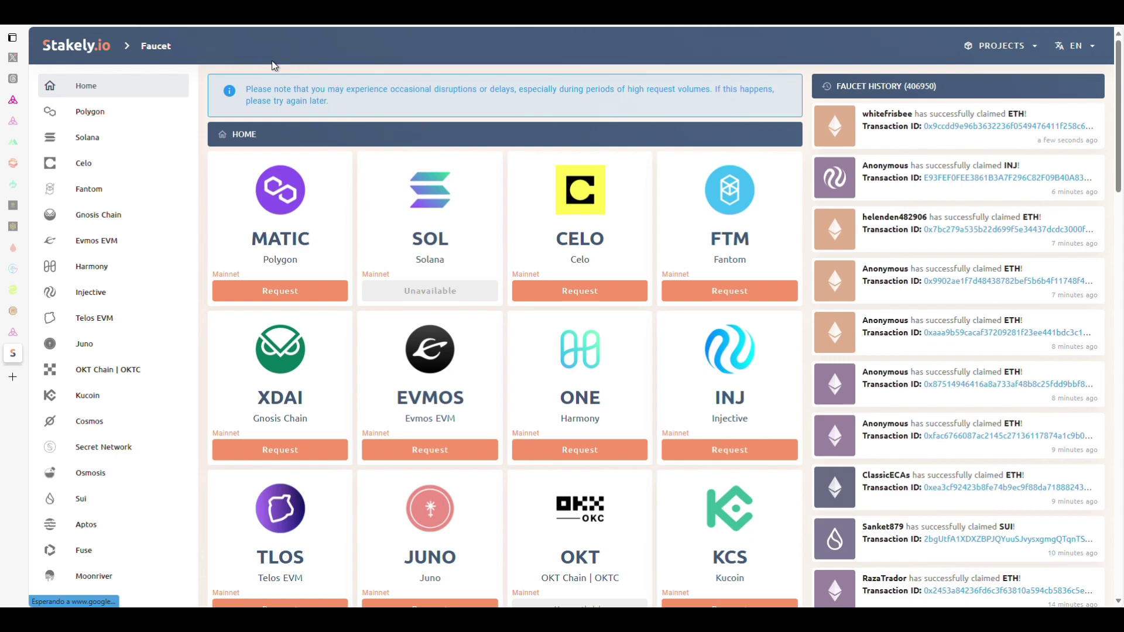
Step: Examine the Ethereum Holesky Testnet request form on the Stakely faucet, and close that page
{"action": "scroll", "coordinate": [408, 242], "scroll_direction": "down", "scroll_amount": 20}
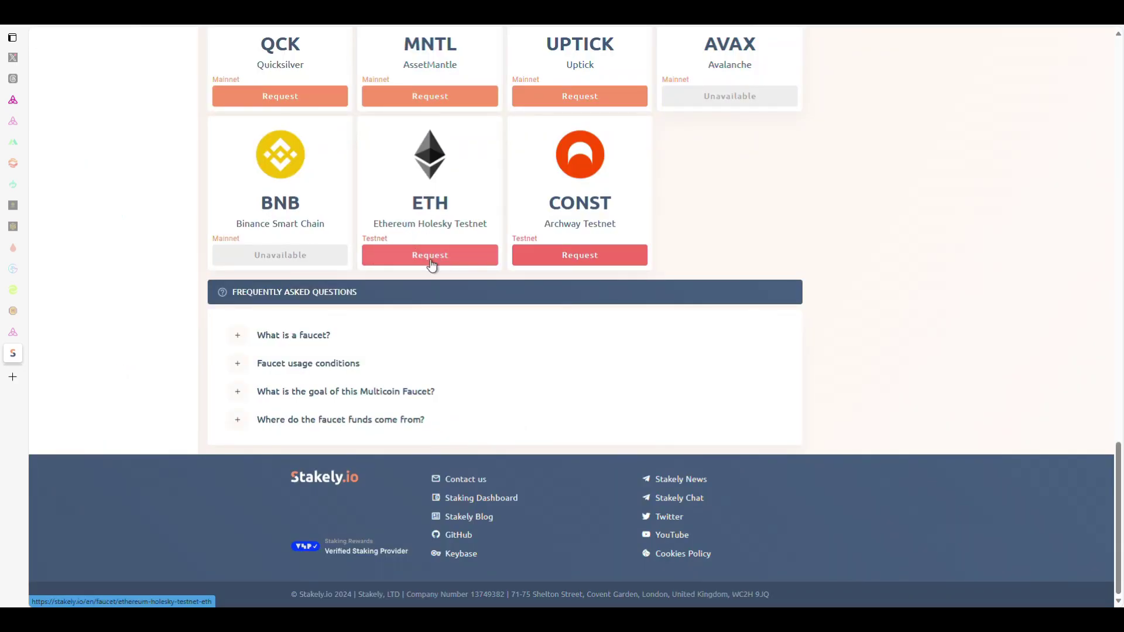
{"action": "left_click", "coordinate": [427, 256]}
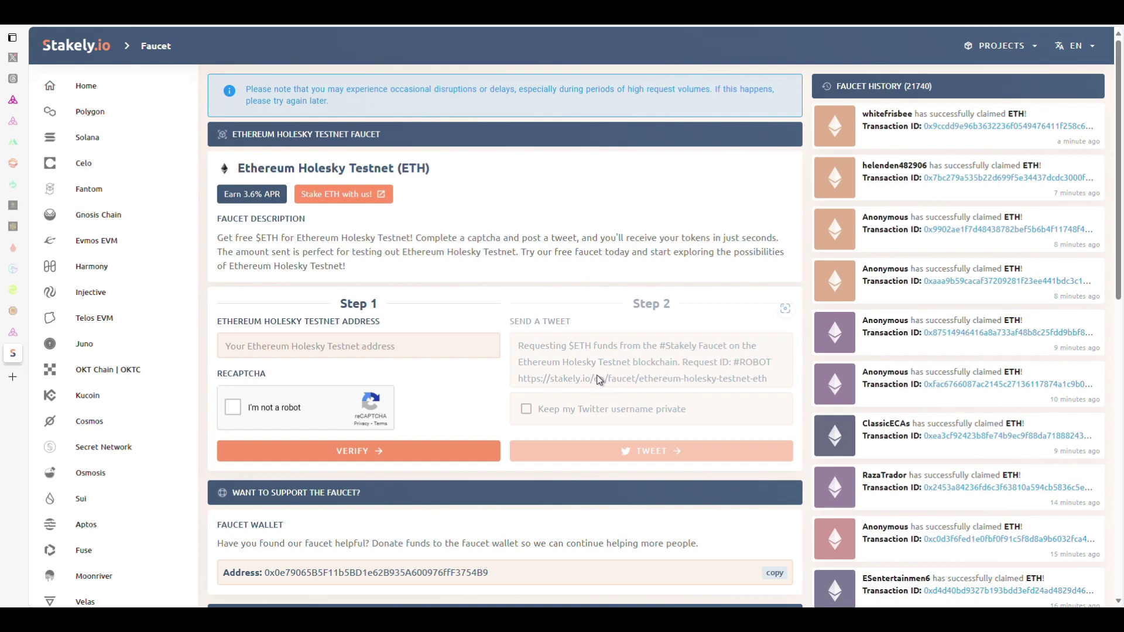
{"action": "scroll", "coordinate": [553, 353], "scroll_direction": "down", "scroll_amount": 5}
{"action": "scroll", "coordinate": [552, 351], "scroll_direction": "up", "scroll_amount": 5}
{"action": "mouse_move", "coordinate": [18, 358]}
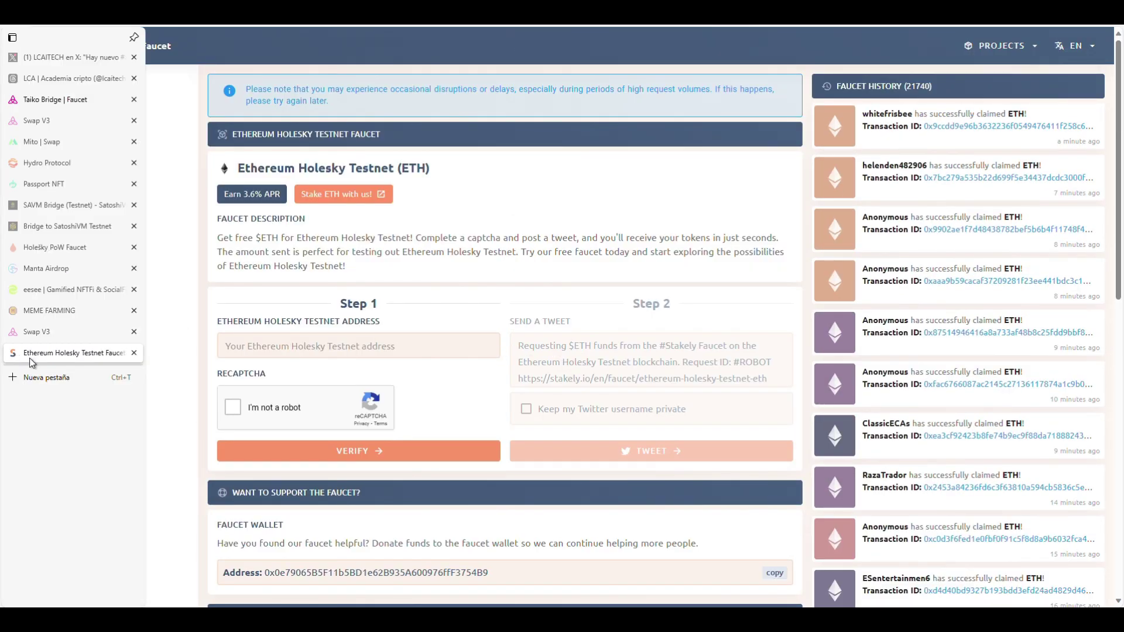
{"action": "left_click", "coordinate": [134, 353]}
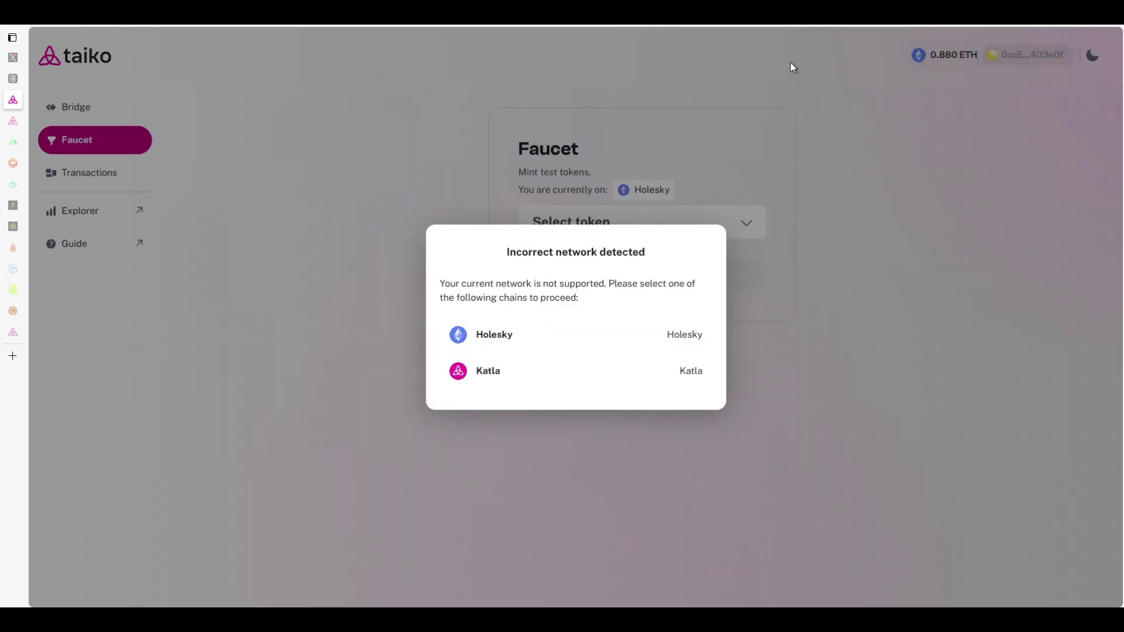
Step: Choose Holesky as the Taiko faucet's network and select HORSE as the test token
{"action": "left_click", "coordinate": [486, 332]}
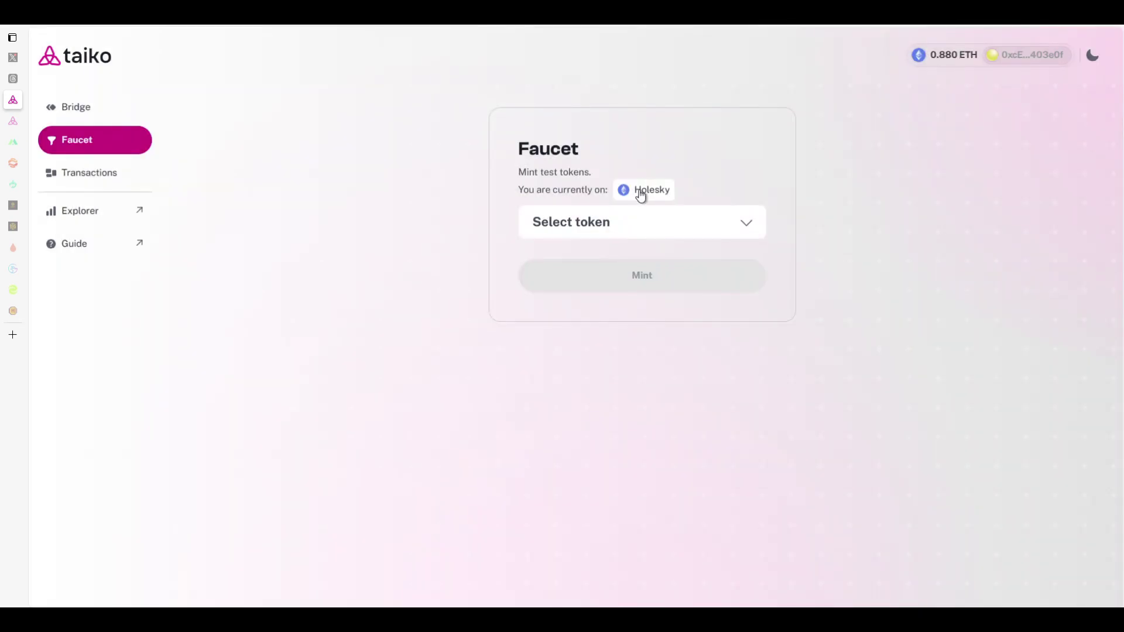
{"action": "left_click", "coordinate": [611, 226]}
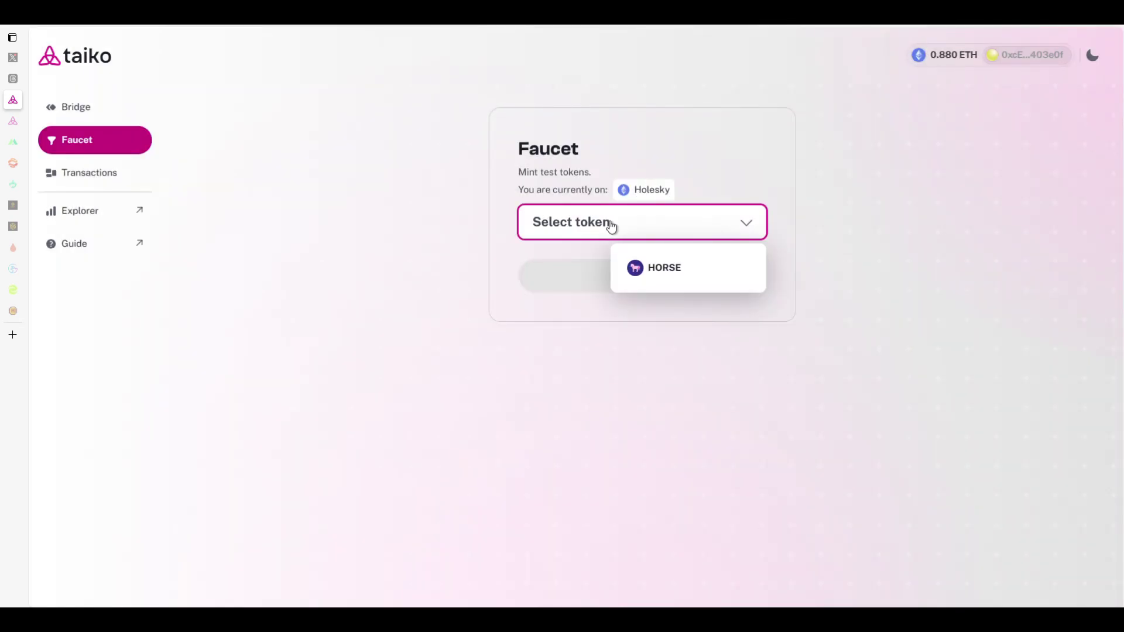
{"action": "left_click", "coordinate": [676, 282]}
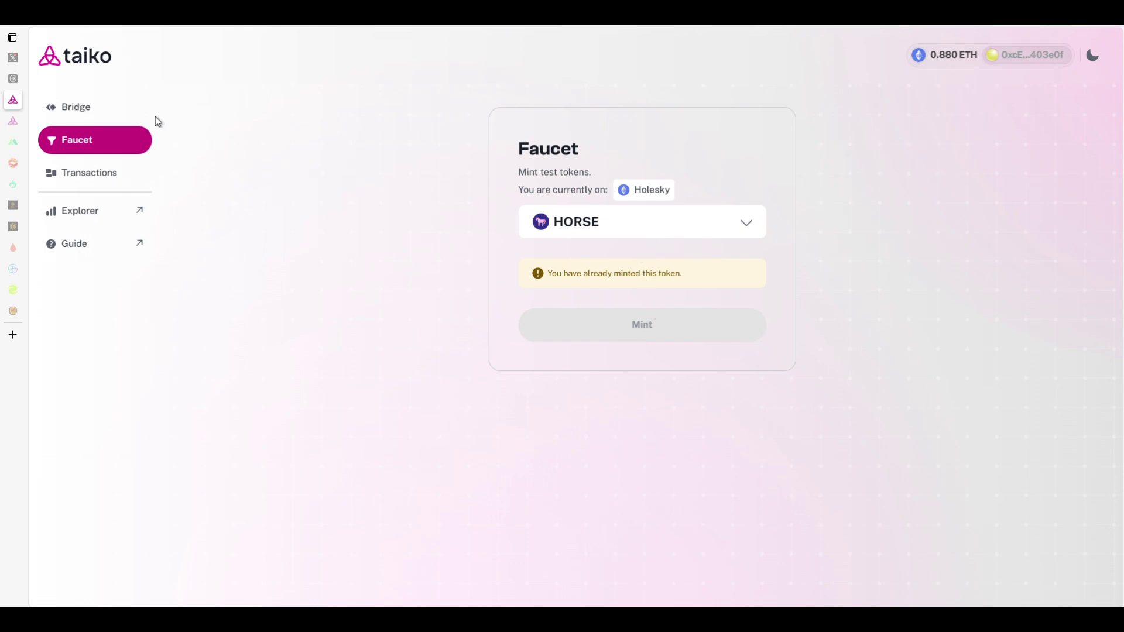
Step: Open the Taiko token bridge and set Katla as the destination chain
{"action": "left_click", "coordinate": [79, 111]}
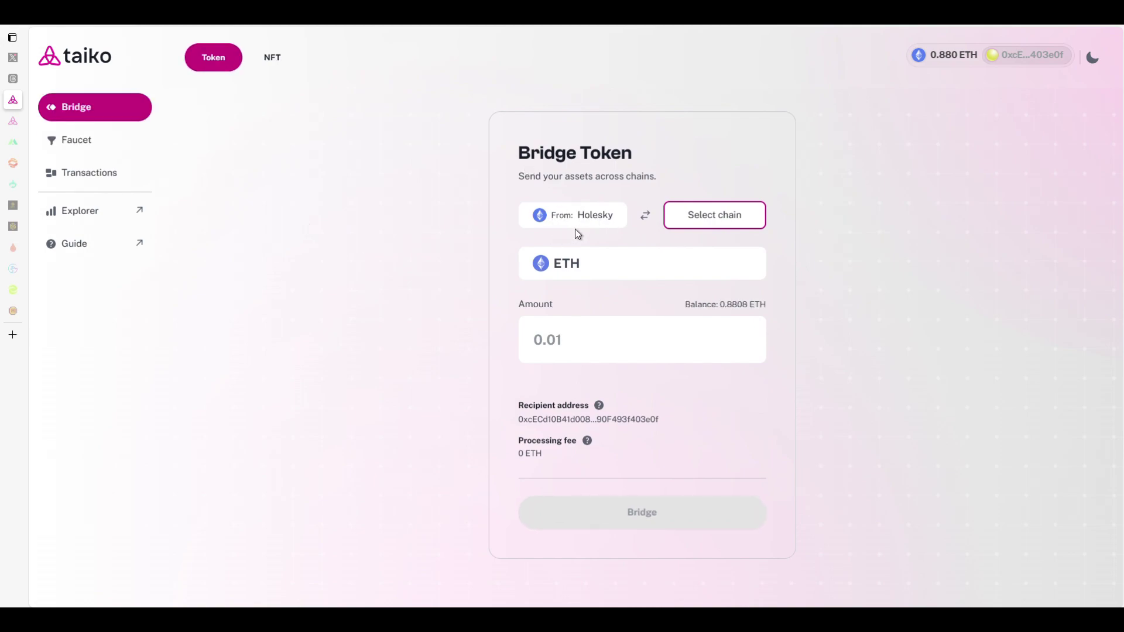
{"action": "left_click", "coordinate": [696, 216]}
{"action": "left_click", "coordinate": [492, 353]}
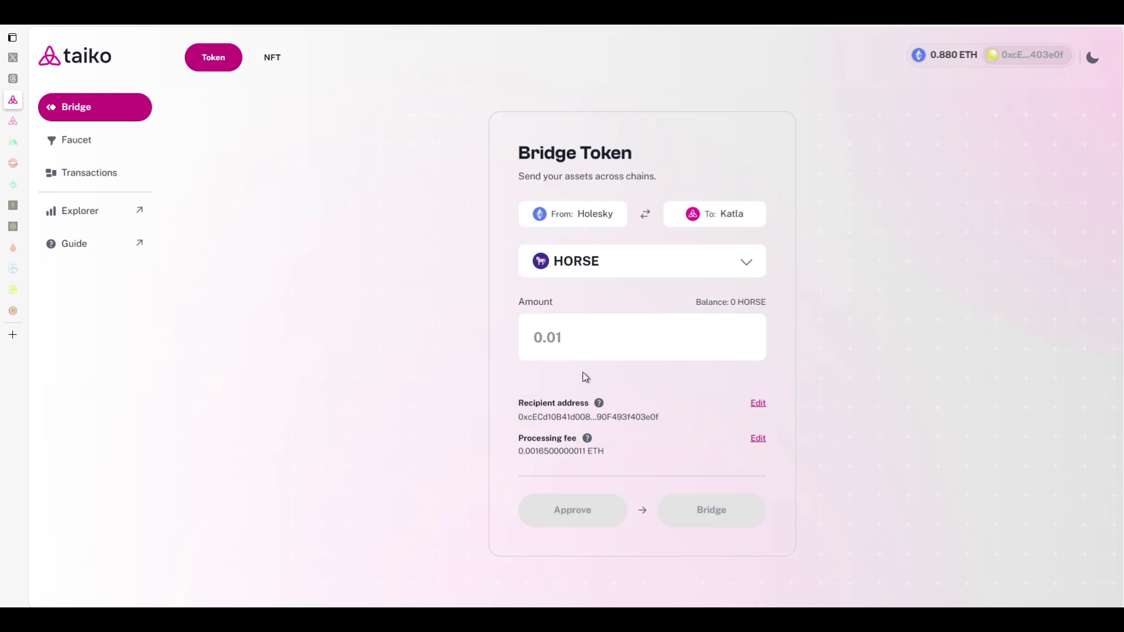
Step: Try TTKOk as the token to bridge and settle on ETH instead
{"action": "left_click", "coordinate": [609, 261]}
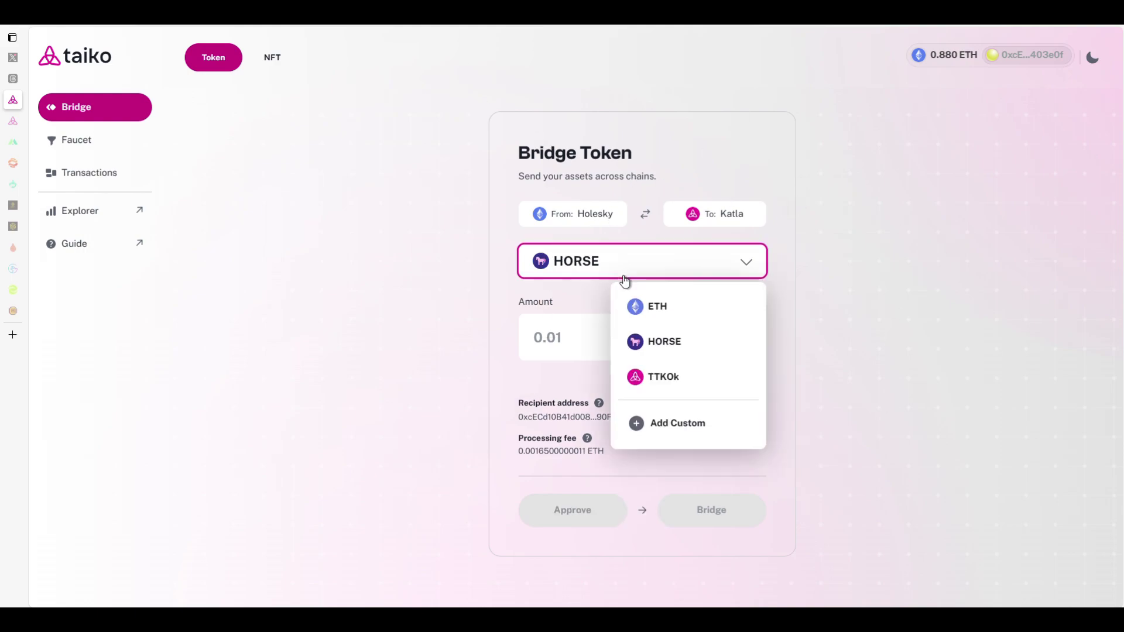
{"action": "left_click", "coordinate": [666, 386]}
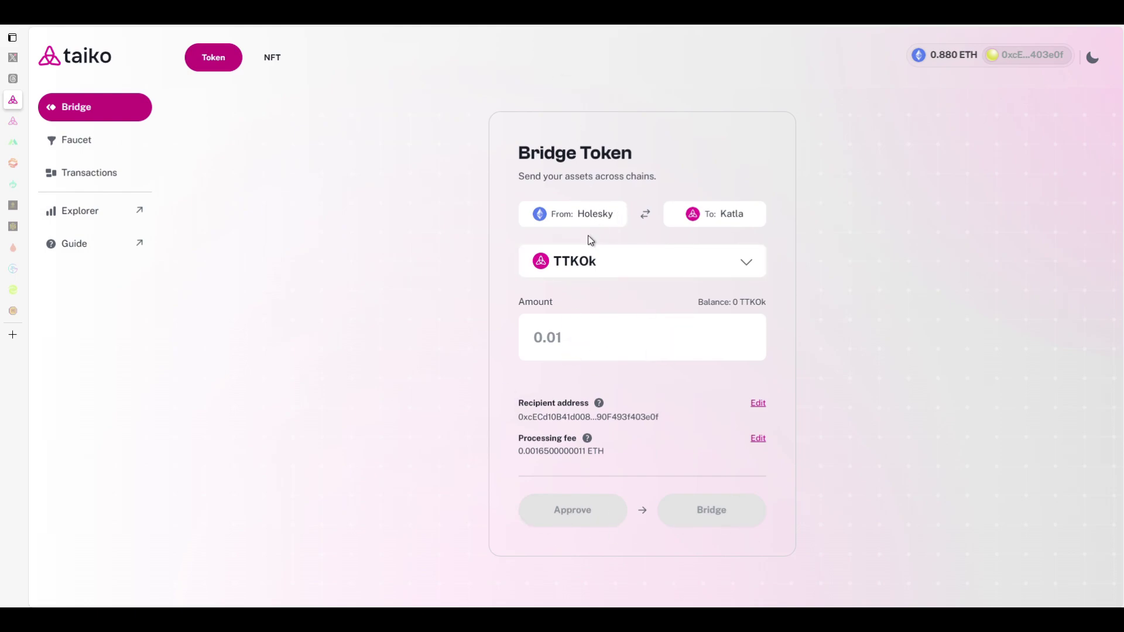
{"action": "left_click", "coordinate": [585, 264]}
{"action": "left_click", "coordinate": [641, 310]}
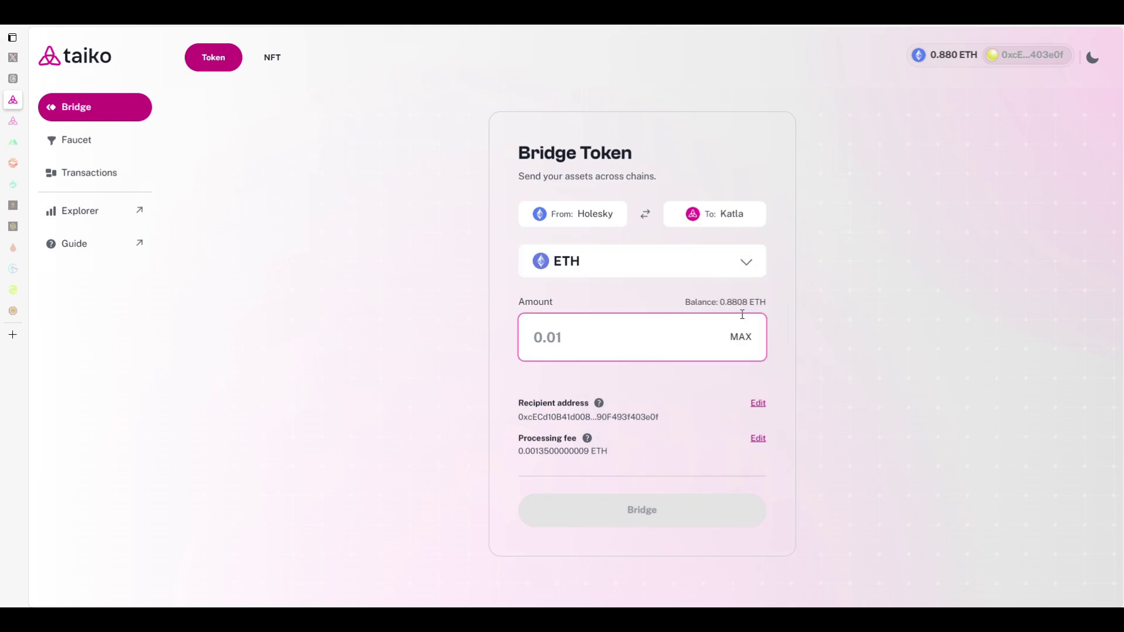
Step: Bridge 0.2 ETH from Holesky to Katla and confirm the transaction in the wallet
{"action": "left_click", "coordinate": [597, 327]}
{"action": "type", "text": "0.2"}
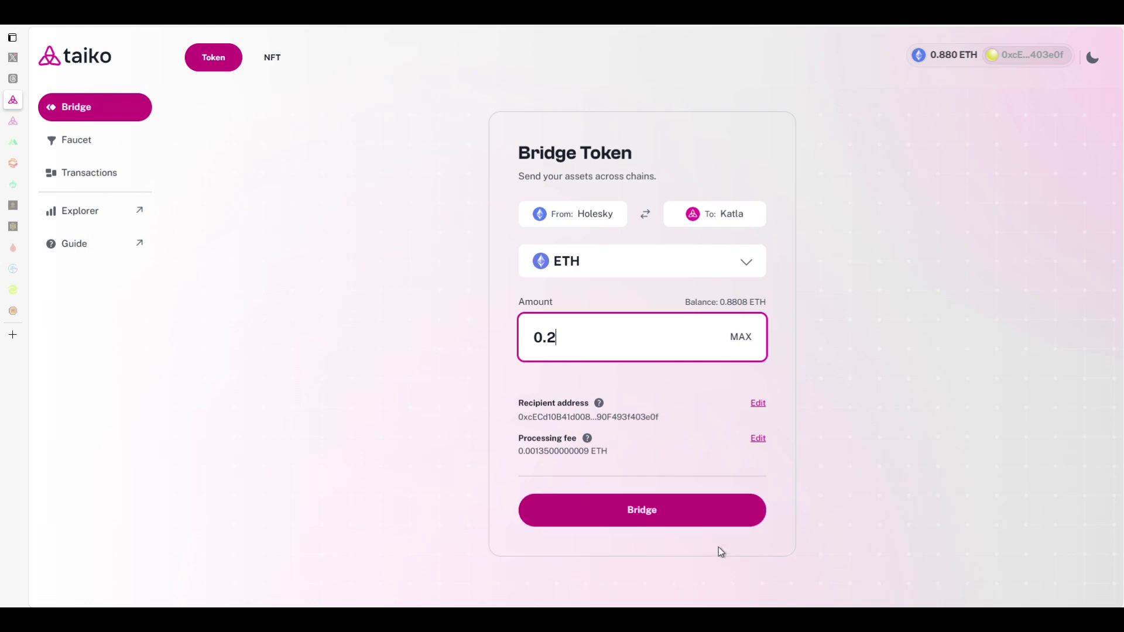
{"action": "left_click", "coordinate": [660, 511]}
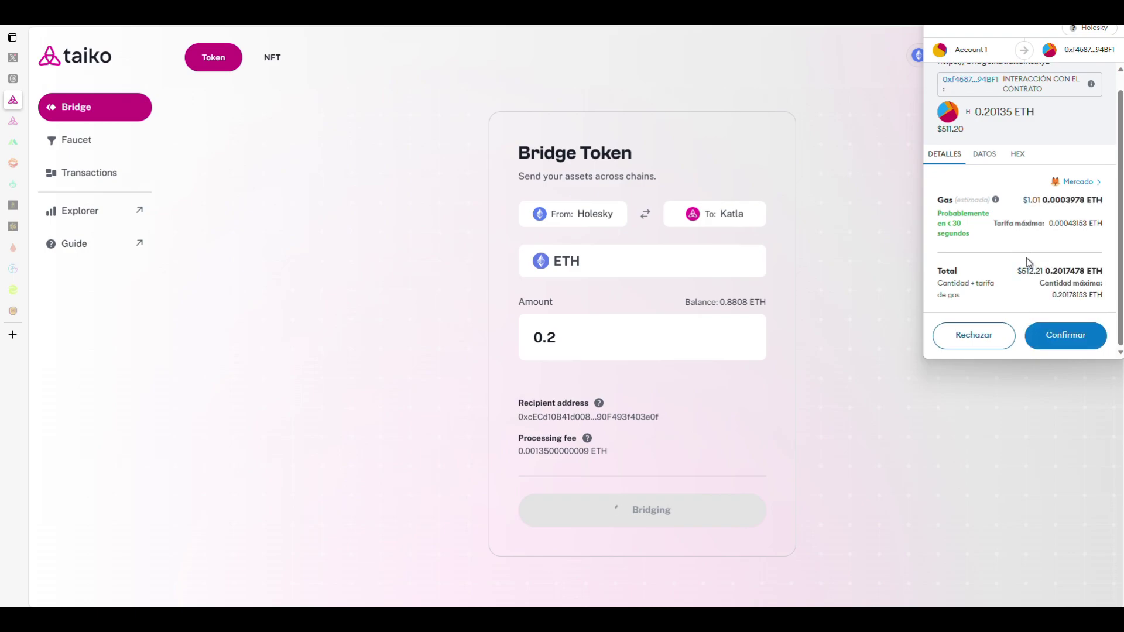
{"action": "left_click", "coordinate": [1062, 335]}
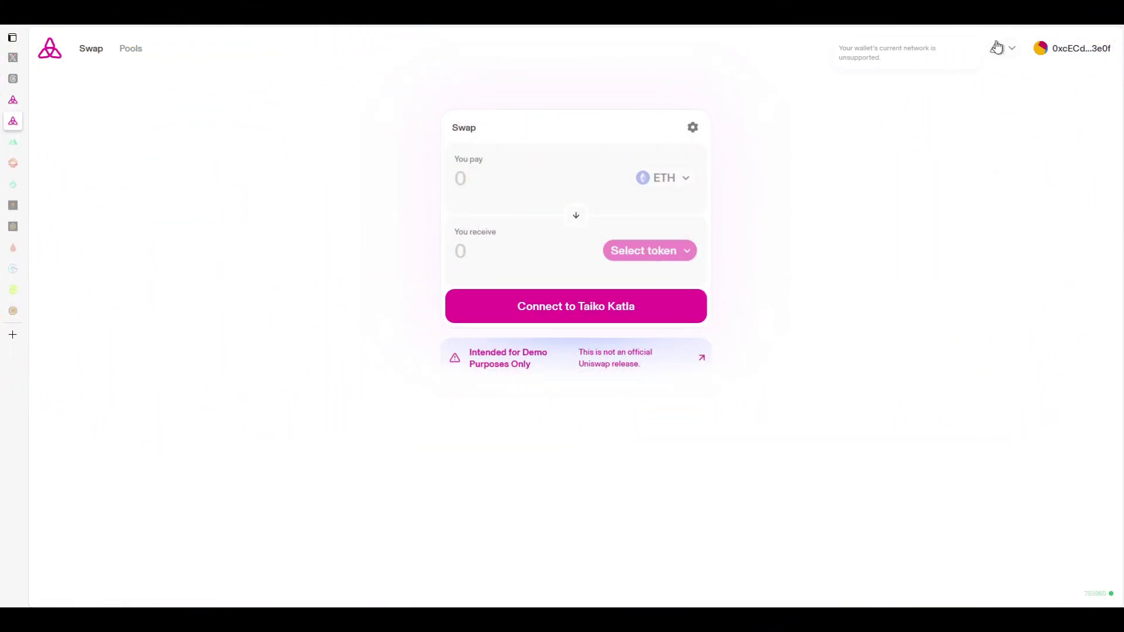
Step: Switch the Taiko swap site to the Taiko Katla network and approve the change in the wallet
{"action": "left_click", "coordinate": [997, 47]}
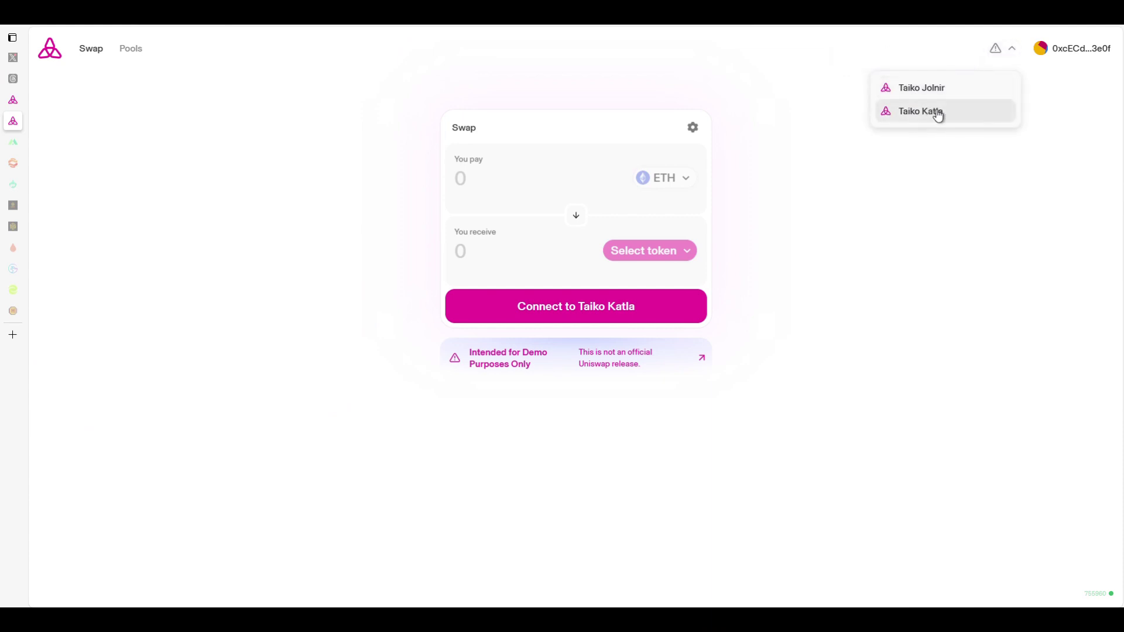
{"action": "left_click", "coordinate": [953, 119]}
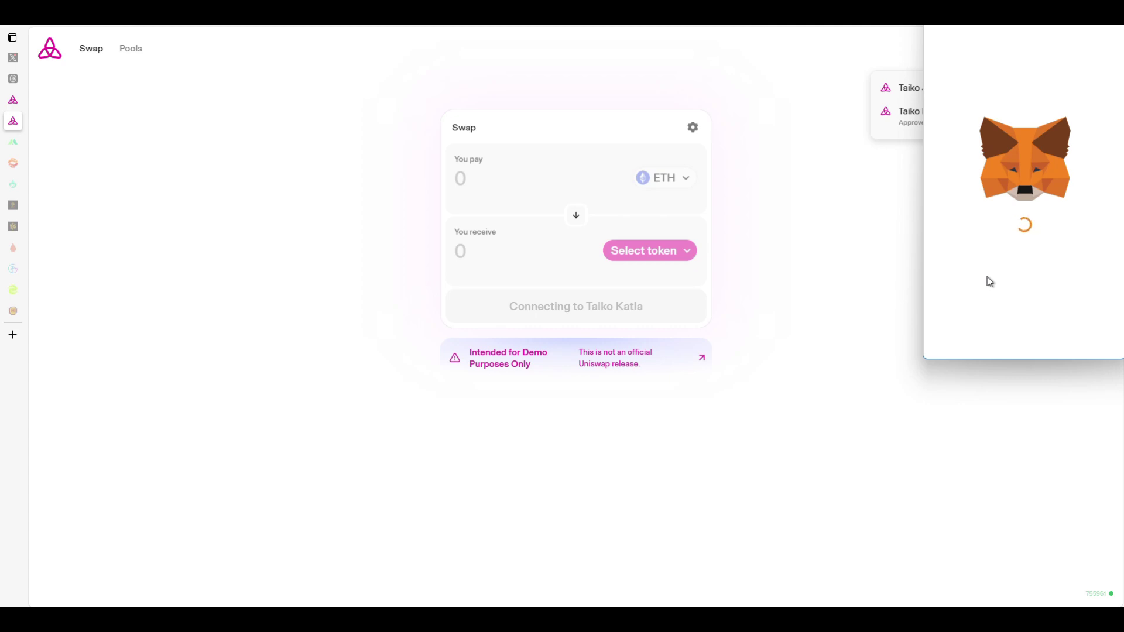
{"action": "left_click", "coordinate": [1063, 339]}
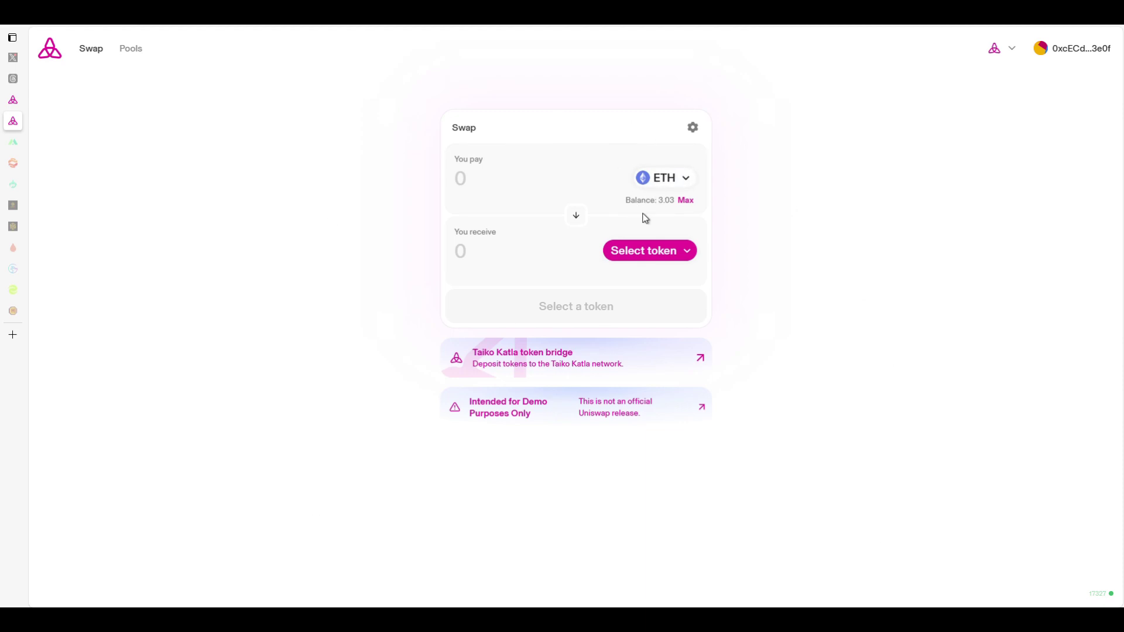
Step: Open the USDC / ETH 0.3% pool position and examine its liquidity, unclaimed fees and price range
{"action": "left_click", "coordinate": [131, 51]}
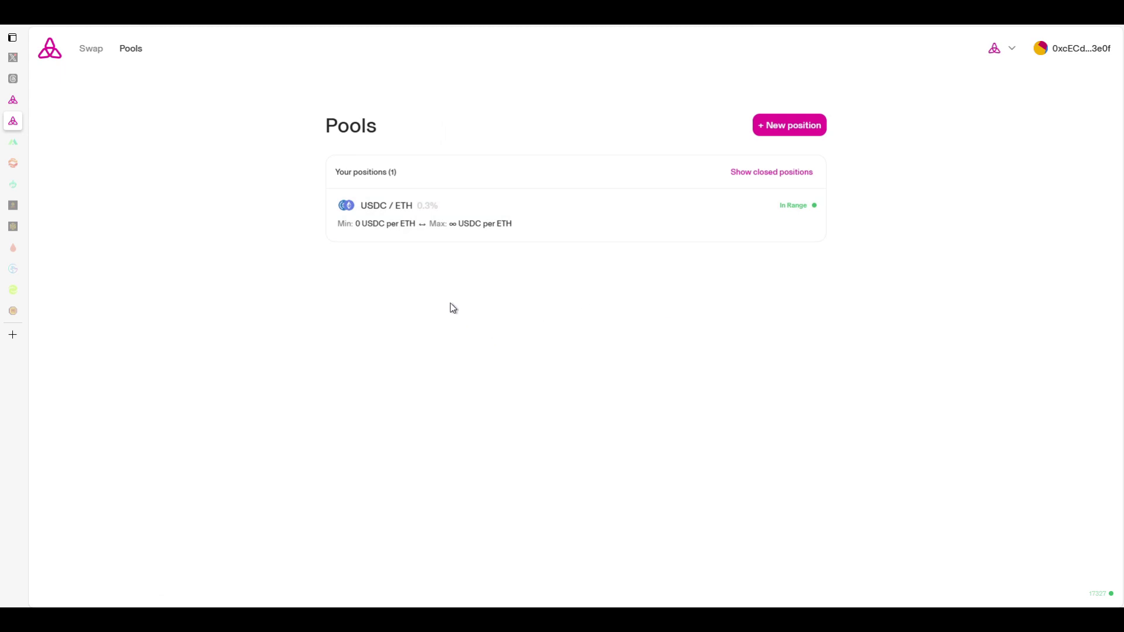
{"action": "left_click", "coordinate": [551, 228]}
{"action": "scroll", "coordinate": [813, 403], "scroll_direction": "down", "scroll_amount": 2}
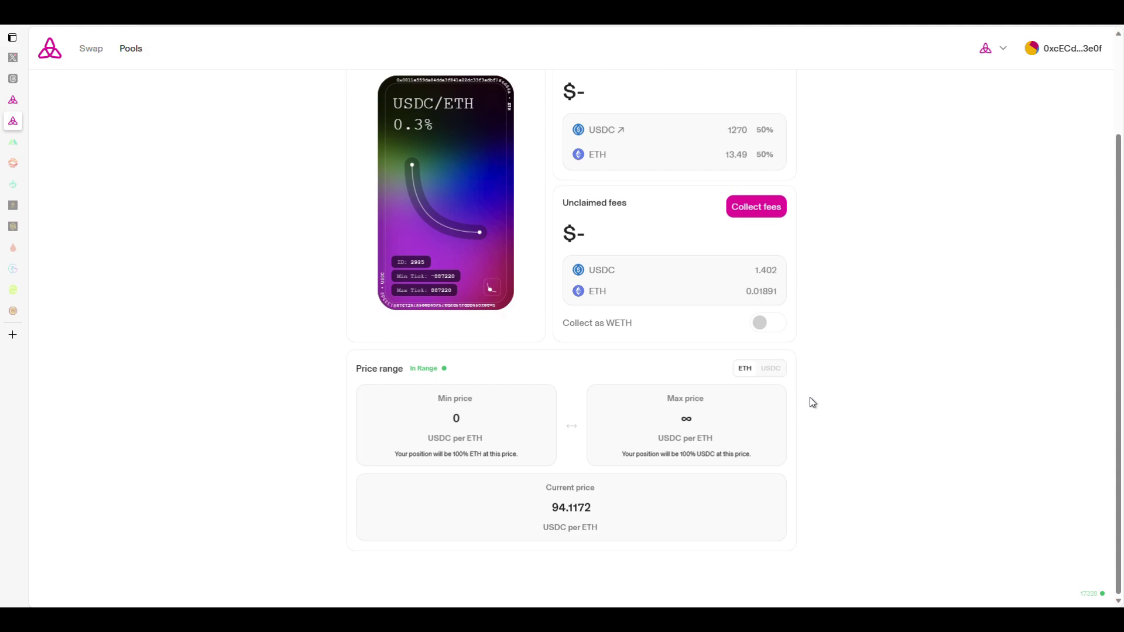
{"action": "scroll", "coordinate": [846, 265], "scroll_direction": "up", "scroll_amount": 2}
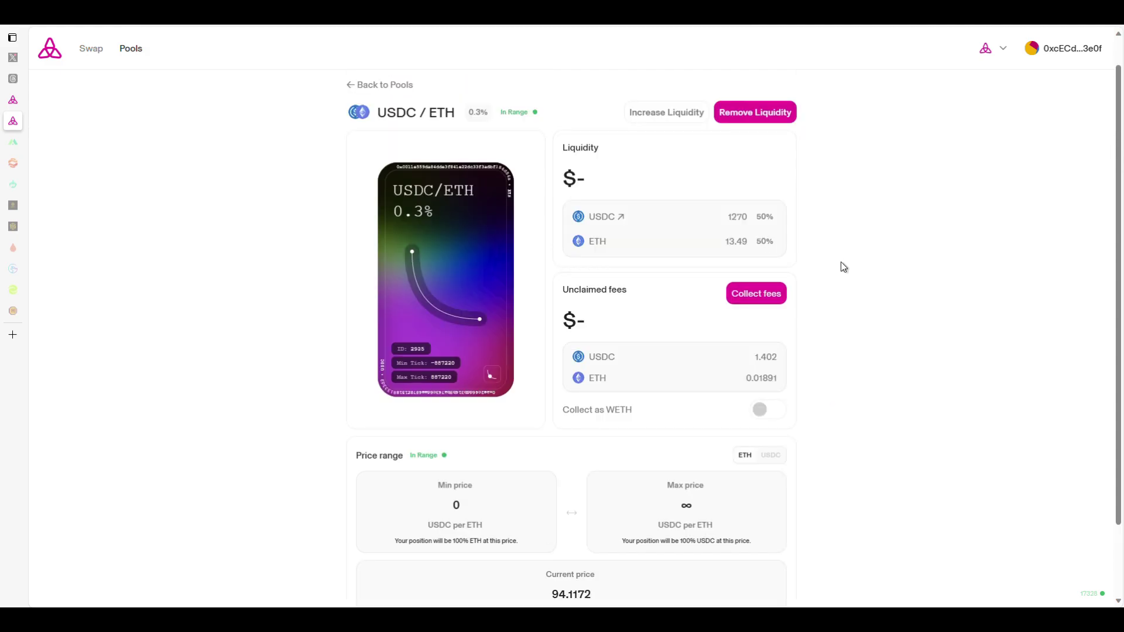
{"action": "scroll", "coordinate": [609, 246], "scroll_direction": "down", "scroll_amount": 2}
{"action": "scroll", "coordinate": [670, 390], "scroll_direction": "up", "scroll_amount": 2}
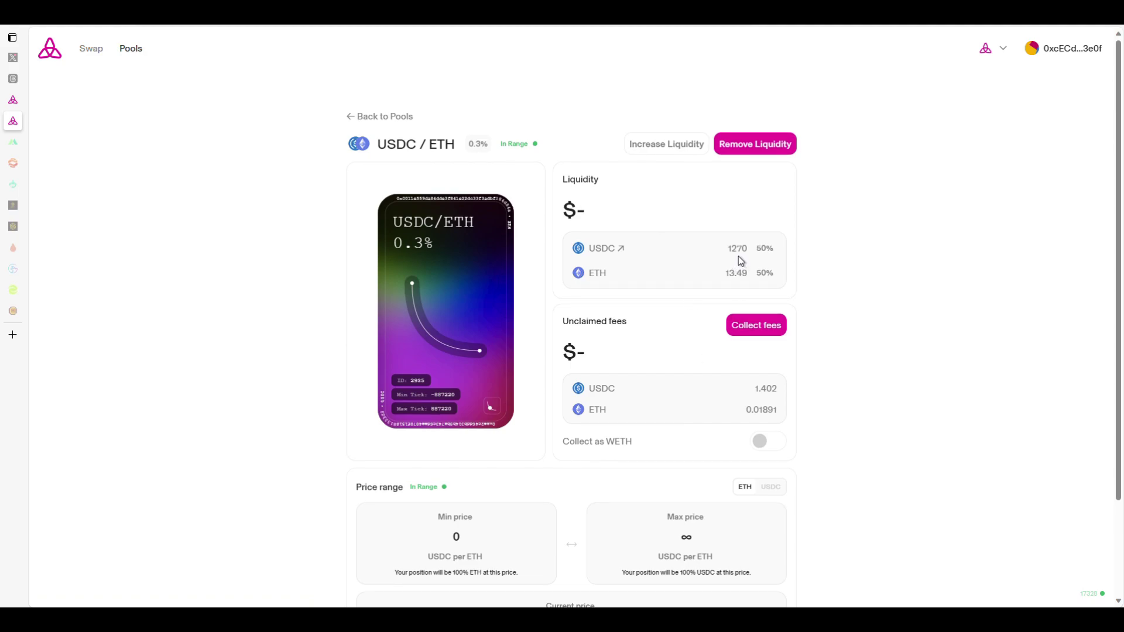
Step: Review the rest of the USDC / ETH position down to its current price, and return to the pools list
{"action": "scroll", "coordinate": [628, 302], "scroll_direction": "down", "scroll_amount": 2}
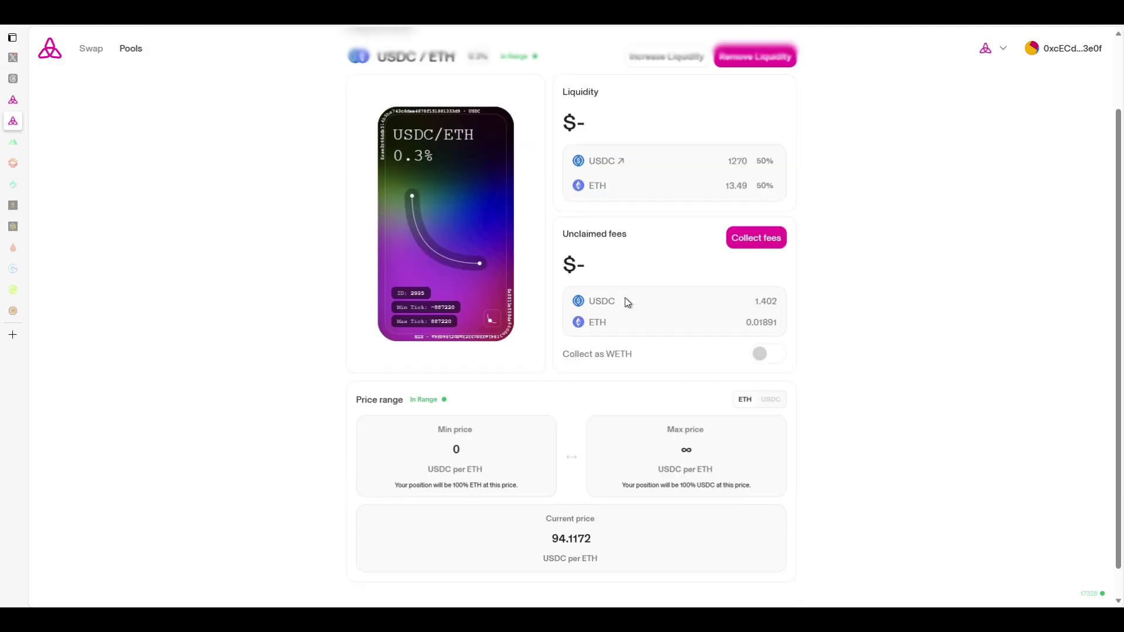
{"action": "scroll", "coordinate": [627, 303], "scroll_direction": "down", "scroll_amount": 1}
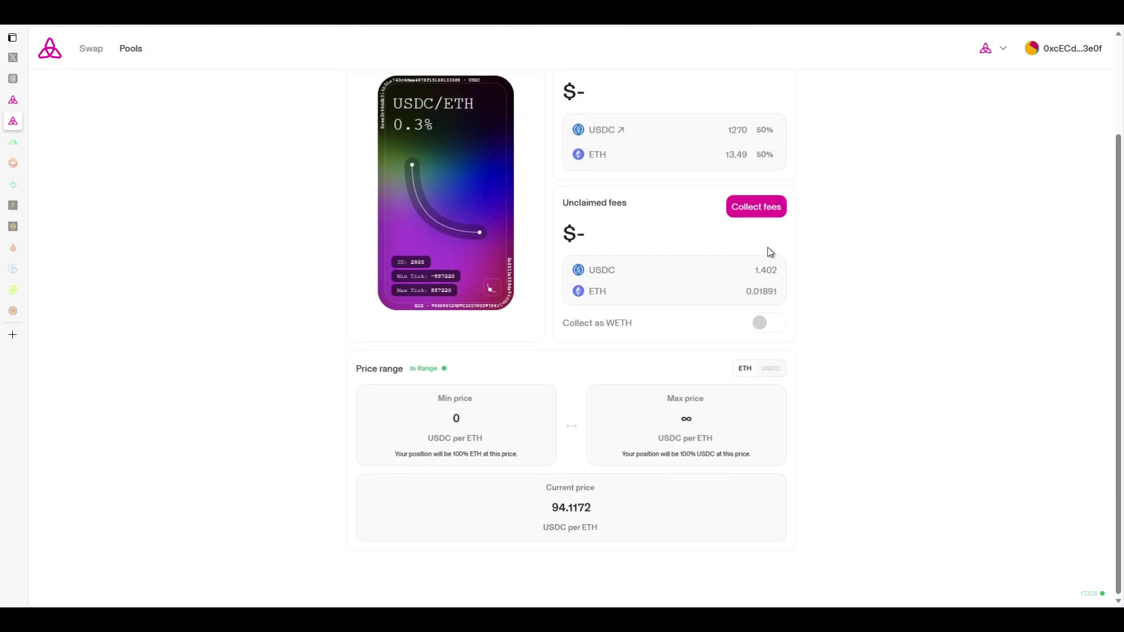
{"action": "scroll", "coordinate": [785, 345], "scroll_direction": "up", "scroll_amount": 2}
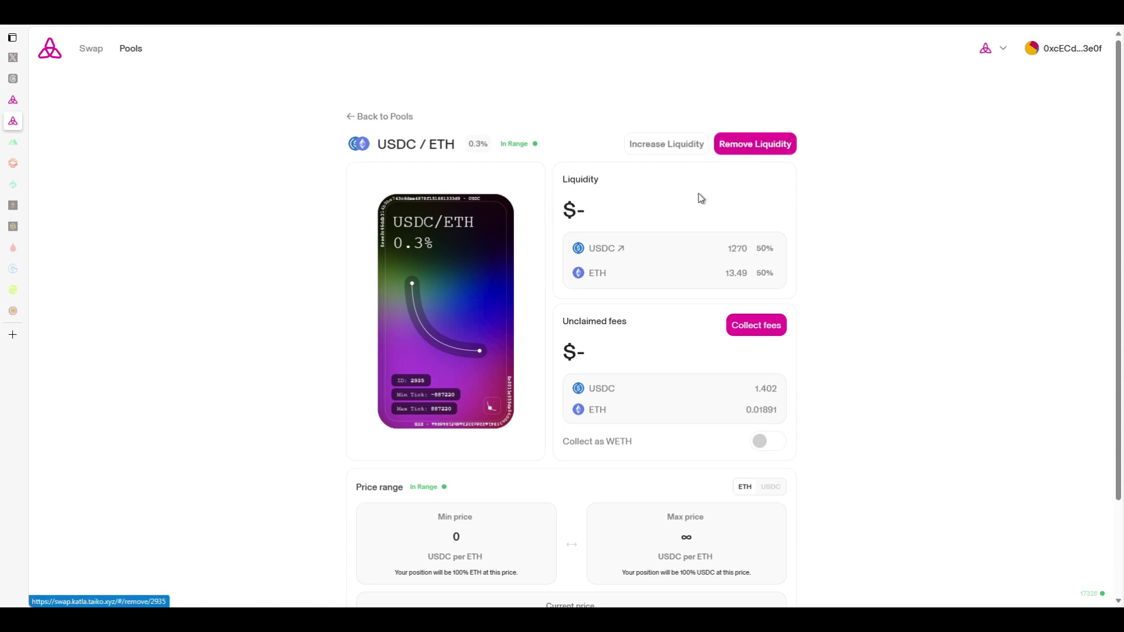
{"action": "left_click", "coordinate": [351, 117]}
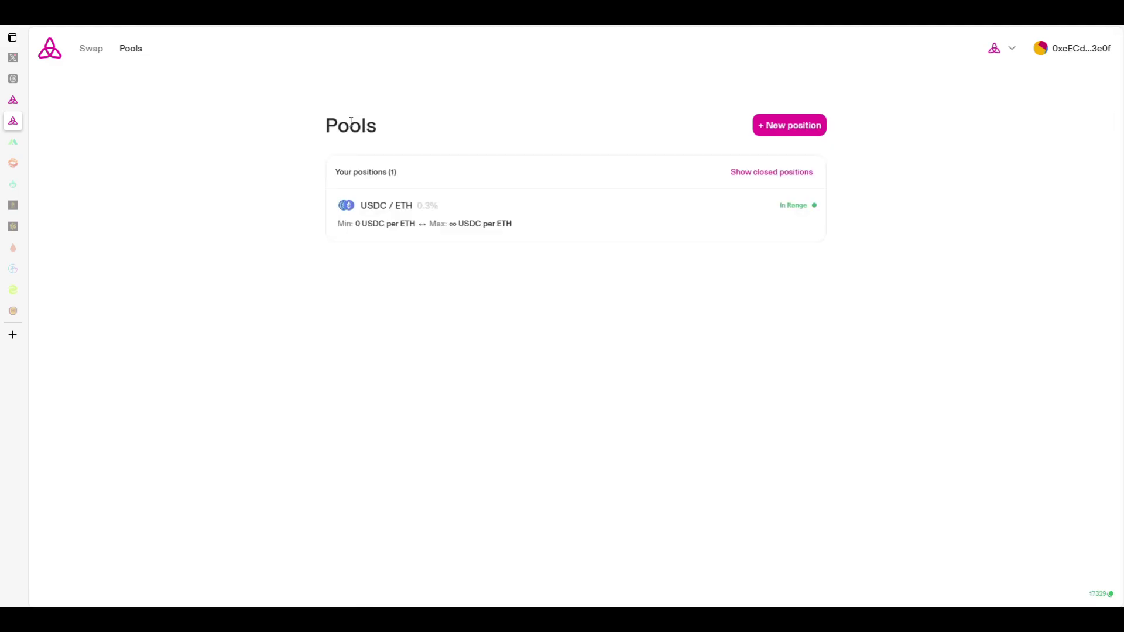
Step: Swap 1 ETH for USDC and confirm the transaction in the wallet
{"action": "left_click", "coordinate": [94, 47]}
{"action": "left_click", "coordinate": [513, 176]}
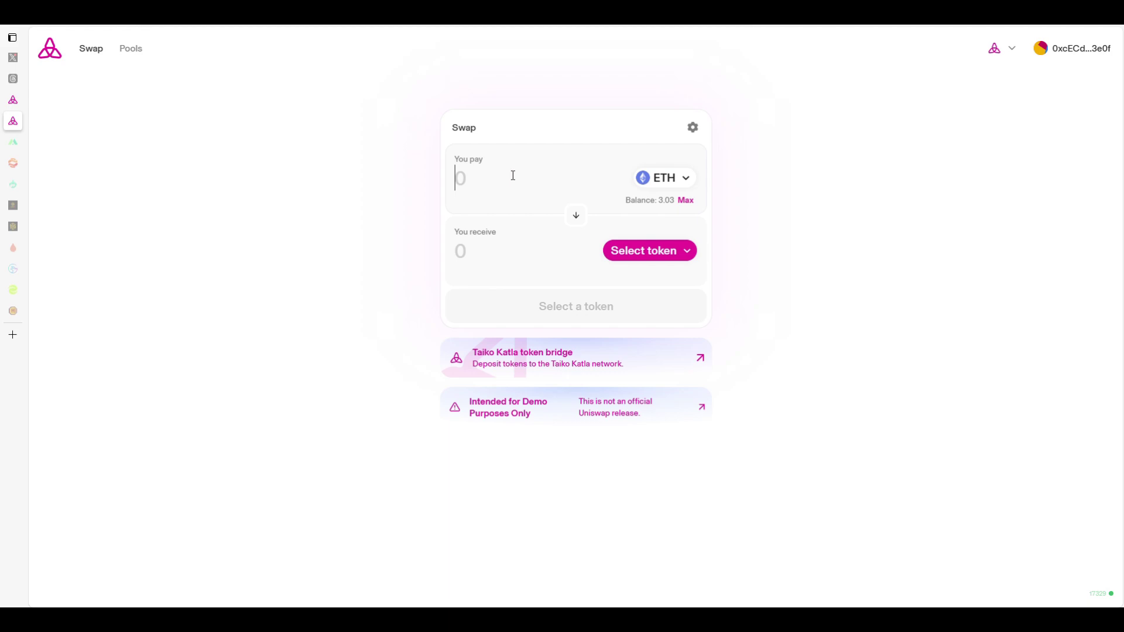
{"action": "type", "text": "1"}
{"action": "left_click", "coordinate": [673, 249]}
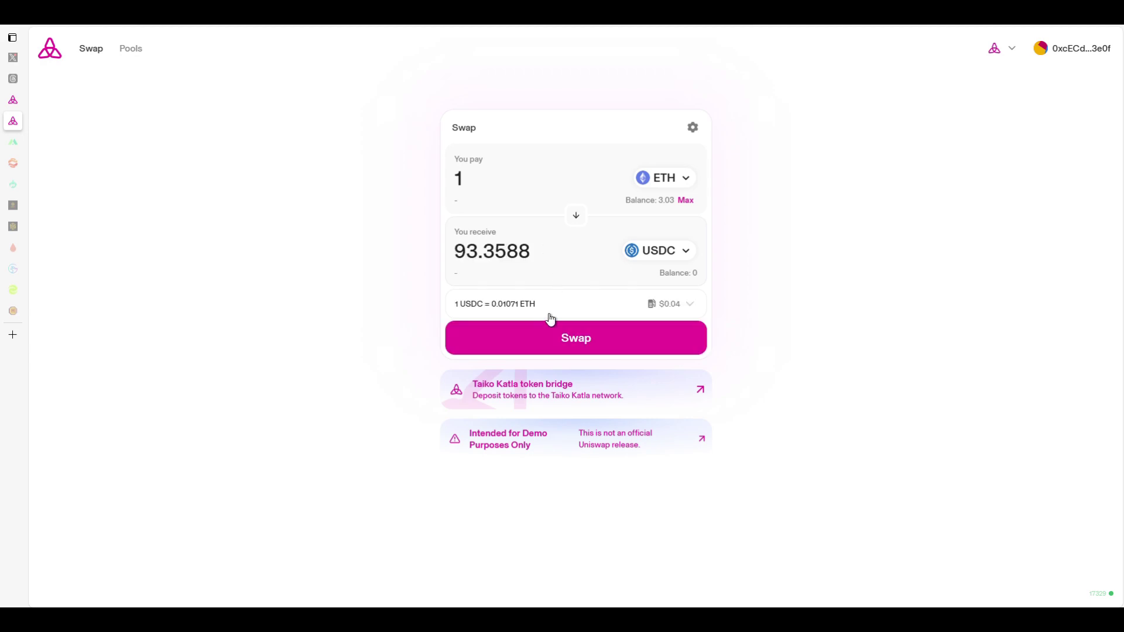
{"action": "left_click", "coordinate": [562, 343]}
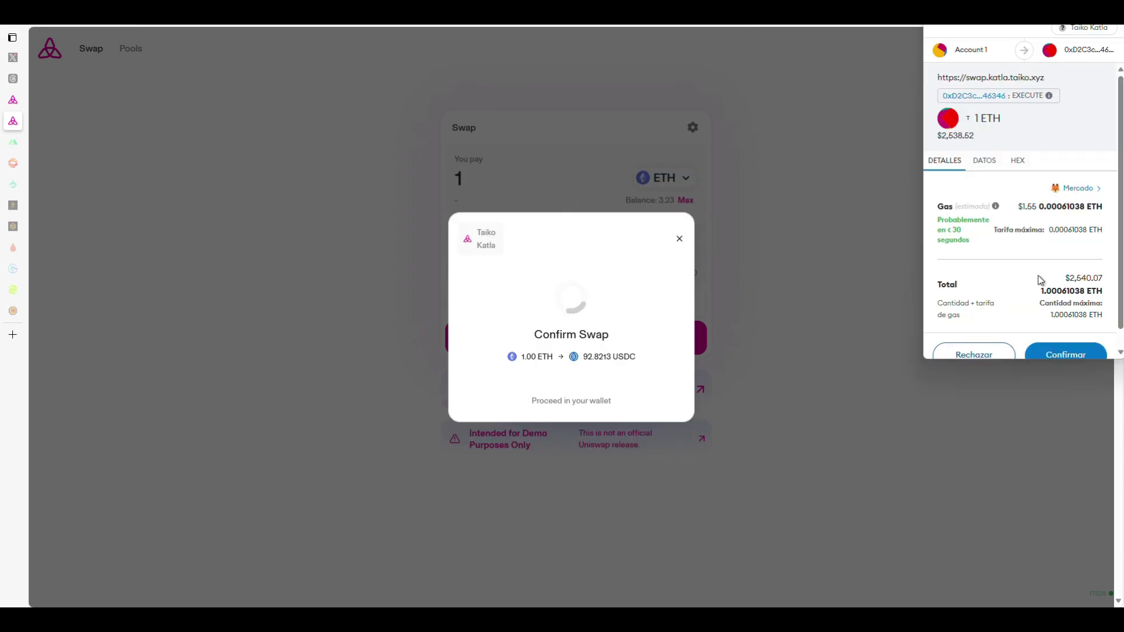
{"action": "scroll", "coordinate": [1061, 337], "scroll_direction": "down", "scroll_amount": 1}
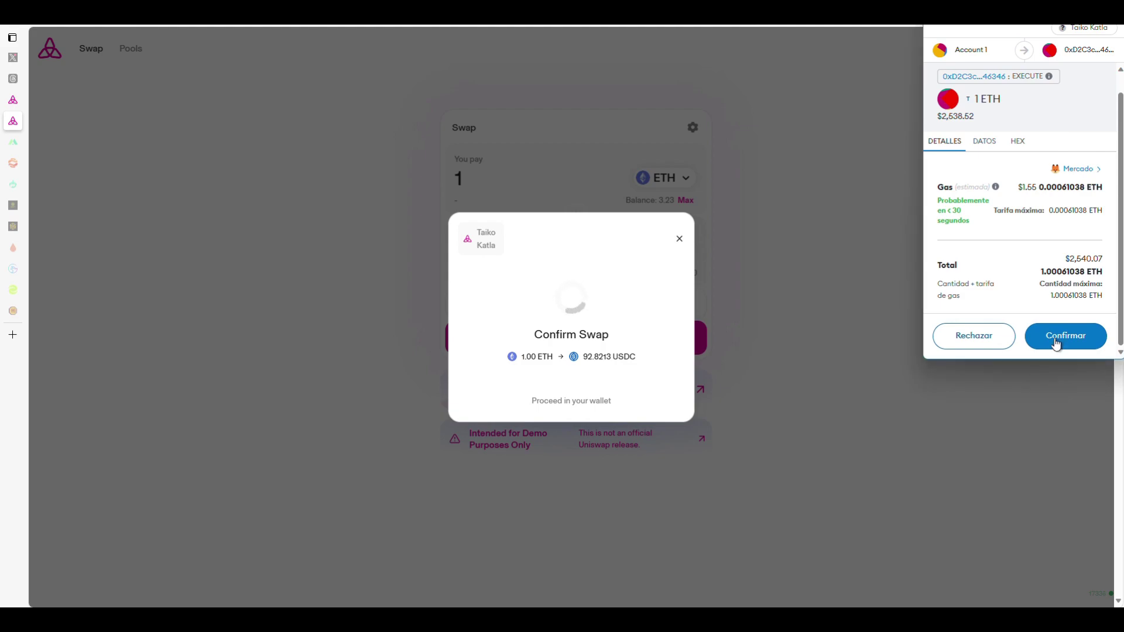
{"action": "left_click", "coordinate": [1056, 339]}
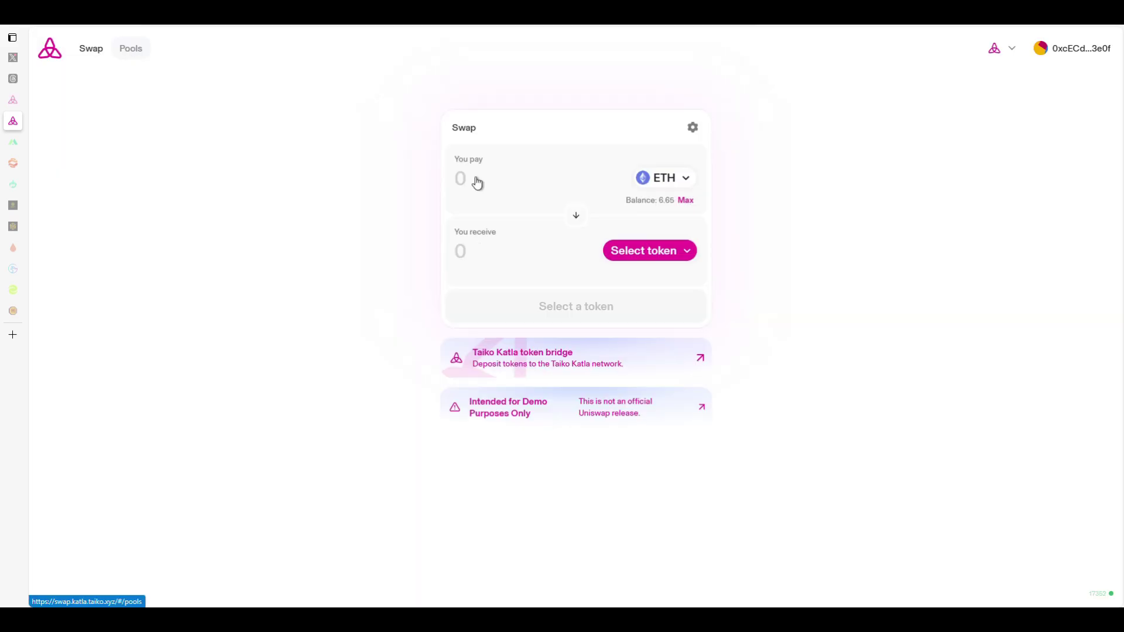
Step: Start a new liquidity position for the ETH / USDC pair with the 0.3% fee tier
{"action": "left_click", "coordinate": [130, 48]}
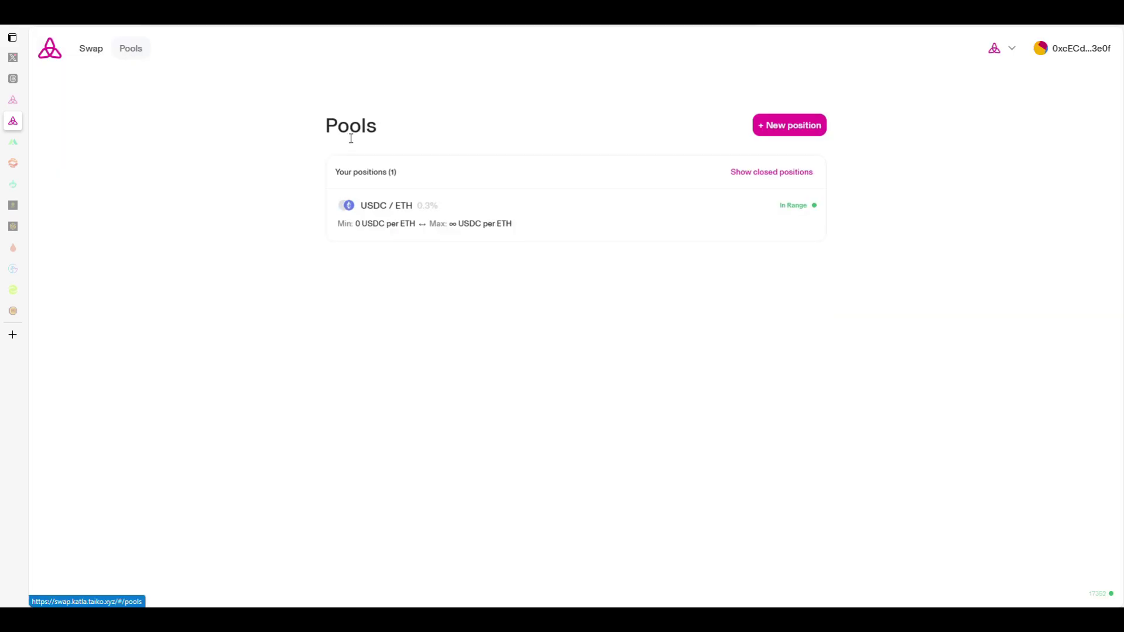
{"action": "left_click", "coordinate": [789, 126]}
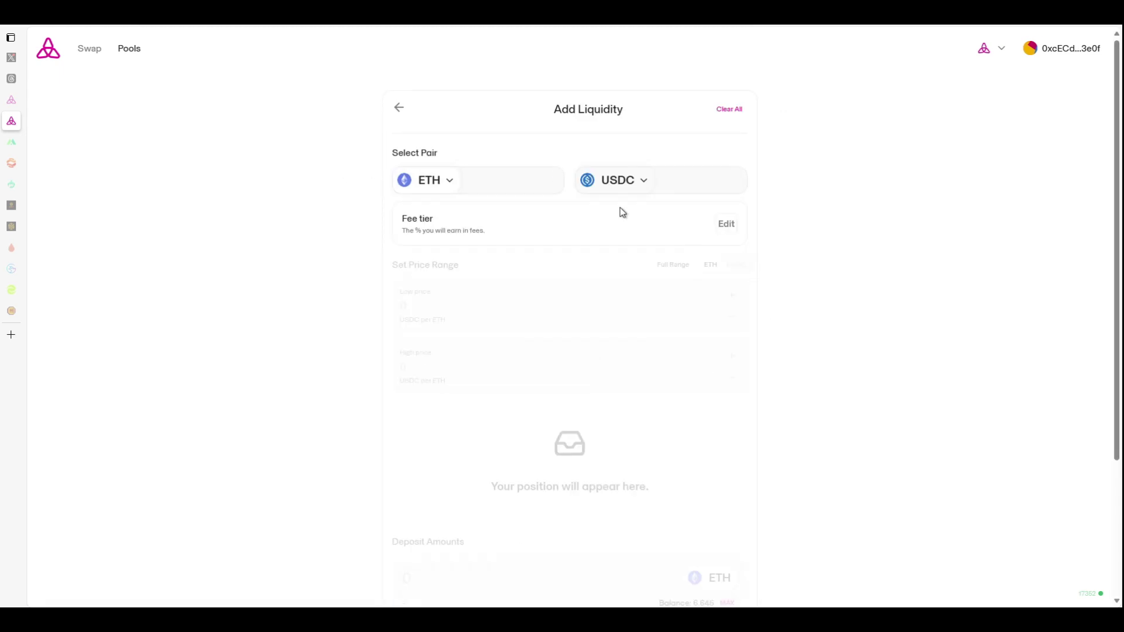
{"action": "left_click", "coordinate": [726, 224]}
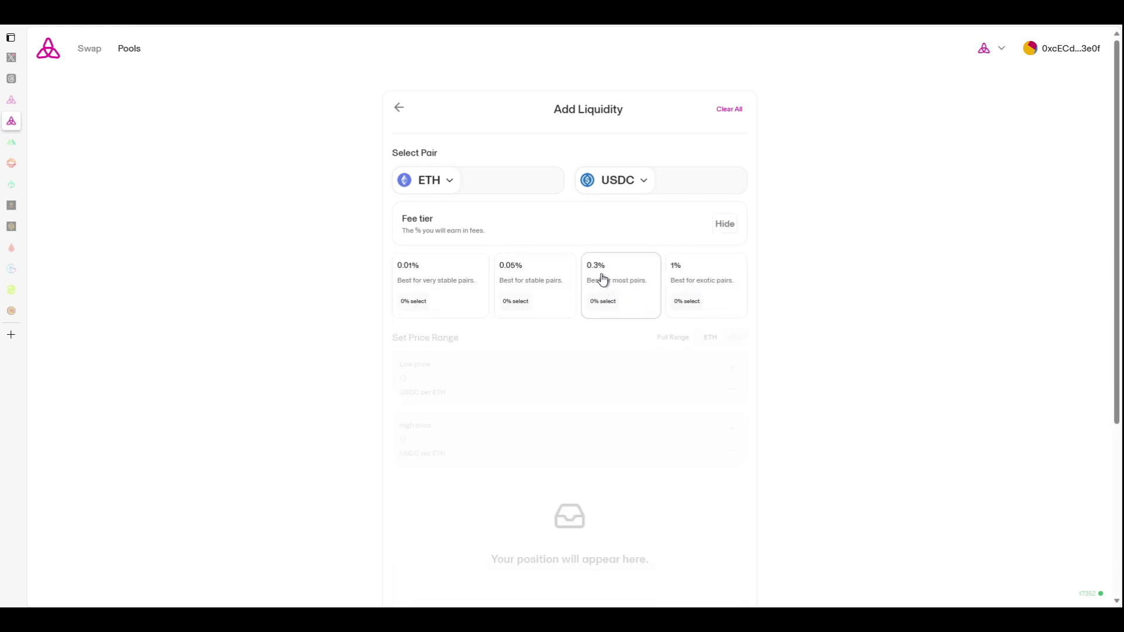
{"action": "left_click", "coordinate": [625, 301]}
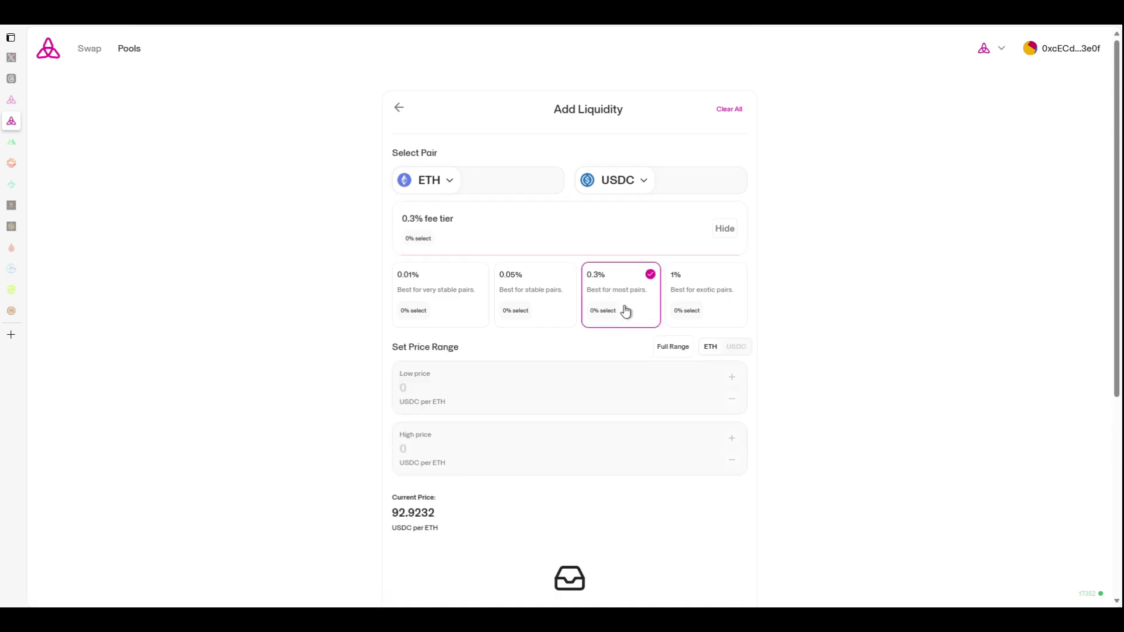
Step: Try a price range with a low price of about 80 and a high price of 150 USDC per ETH
{"action": "scroll", "coordinate": [759, 277], "scroll_direction": "down", "scroll_amount": 2}
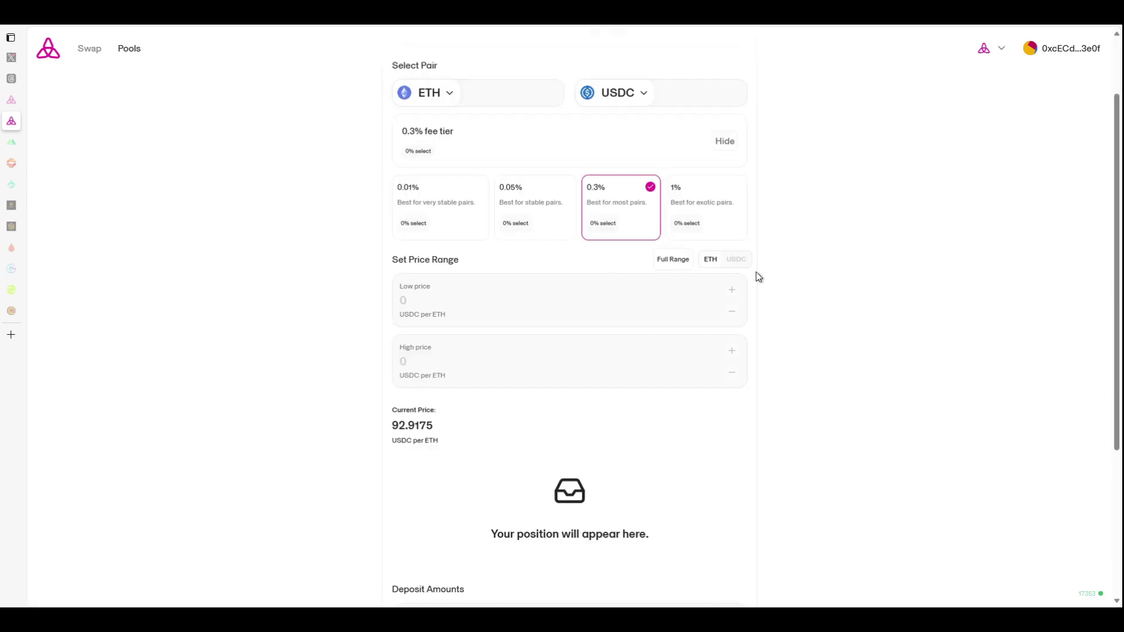
{"action": "scroll", "coordinate": [757, 271], "scroll_direction": "down", "scroll_amount": 2}
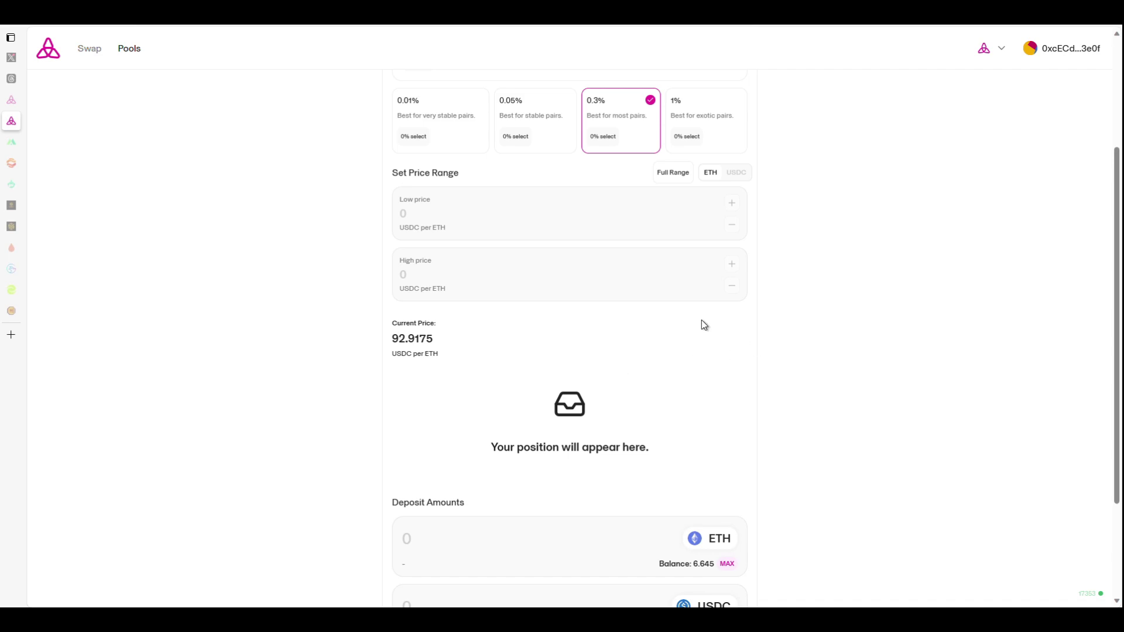
{"action": "scroll", "coordinate": [758, 328], "scroll_direction": "up", "scroll_amount": 2}
{"action": "scroll", "coordinate": [760, 327], "scroll_direction": "down", "scroll_amount": 2}
{"action": "scroll", "coordinate": [761, 326], "scroll_direction": "up", "scroll_amount": 3}
{"action": "scroll", "coordinate": [763, 327], "scroll_direction": "down", "scroll_amount": 3}
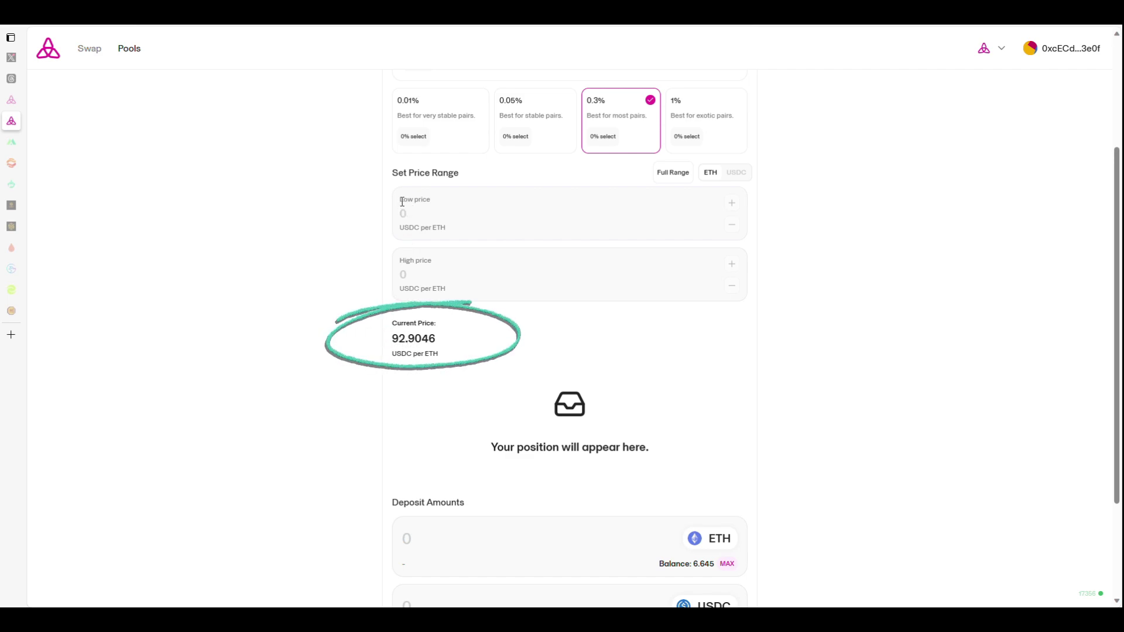
{"action": "type", "text": "80.012553"}
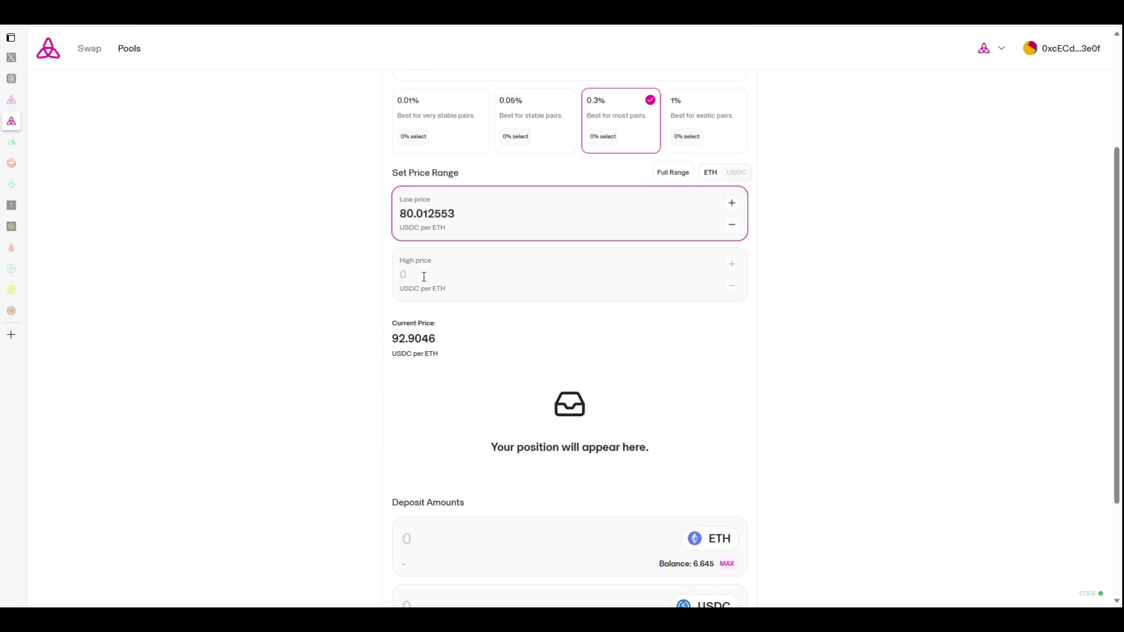
{"action": "left_click", "coordinate": [424, 277]}
{"action": "type", "text": "150"}
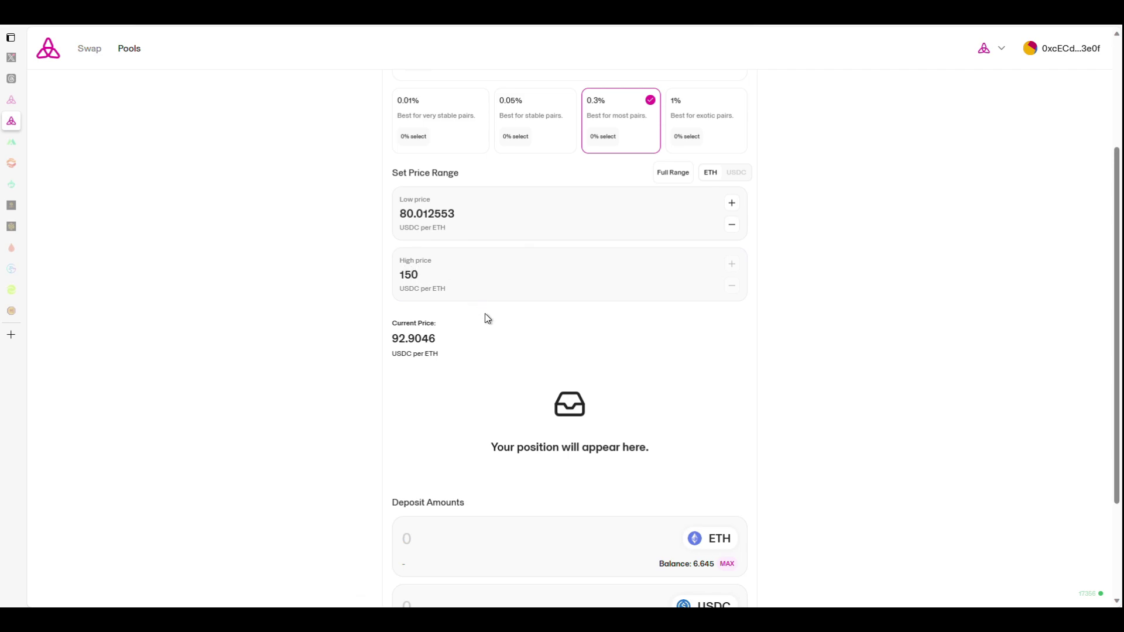
{"action": "left_click", "coordinate": [810, 314]}
Step: Examine the new position's current price against its price range, fee tier and deposit amounts
{"action": "left_click_drag", "start_coordinate": [389, 343], "coordinate": [423, 348]}
{"action": "left_click", "coordinate": [761, 369]}
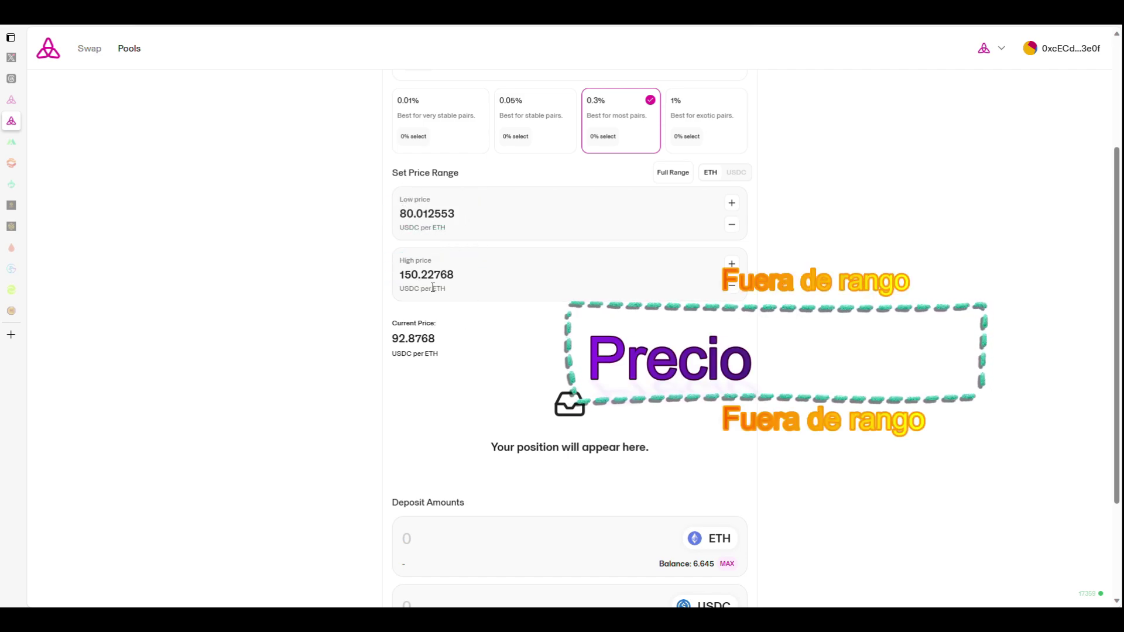
{"action": "scroll", "coordinate": [696, 245], "scroll_direction": "up", "scroll_amount": 3}
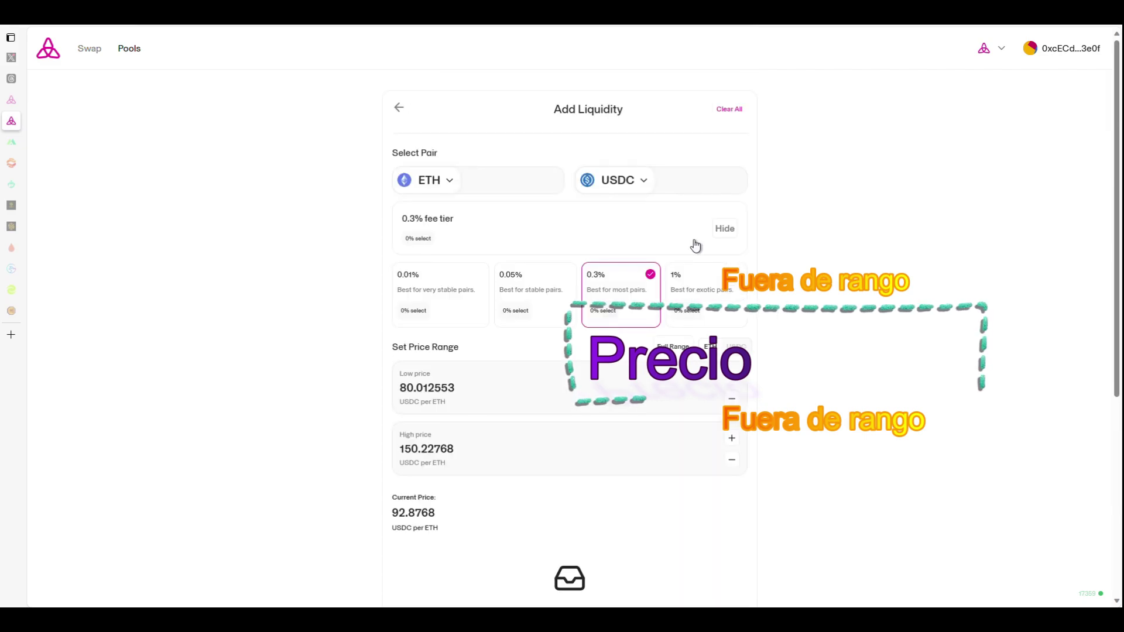
{"action": "scroll", "coordinate": [695, 246], "scroll_direction": "down", "scroll_amount": 4}
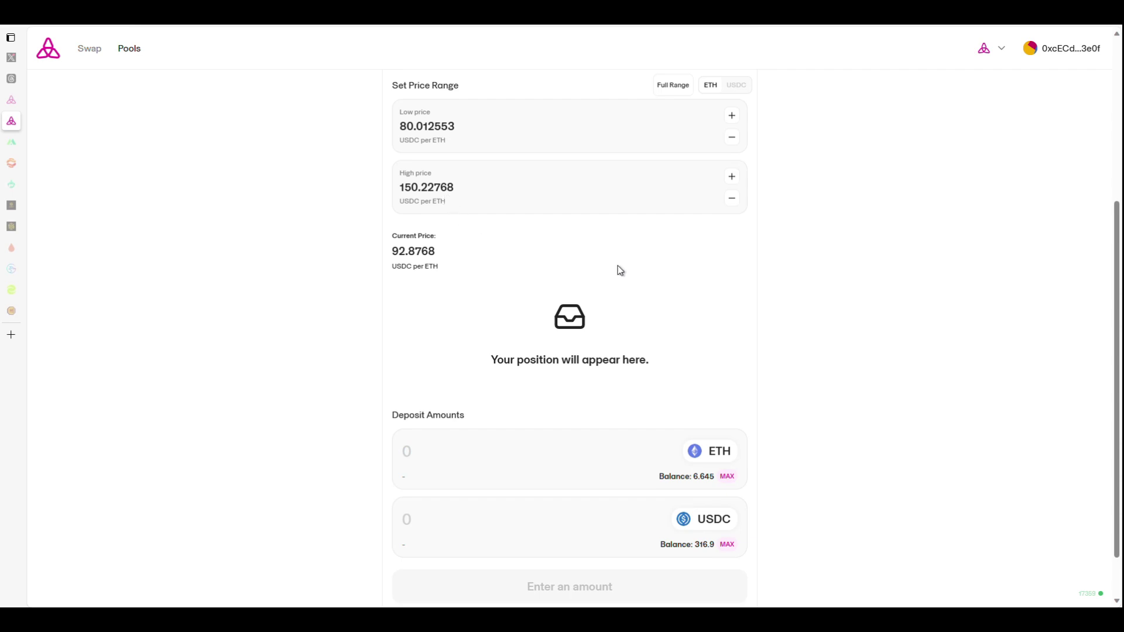
{"action": "scroll", "coordinate": [617, 269], "scroll_direction": "up", "scroll_amount": 4}
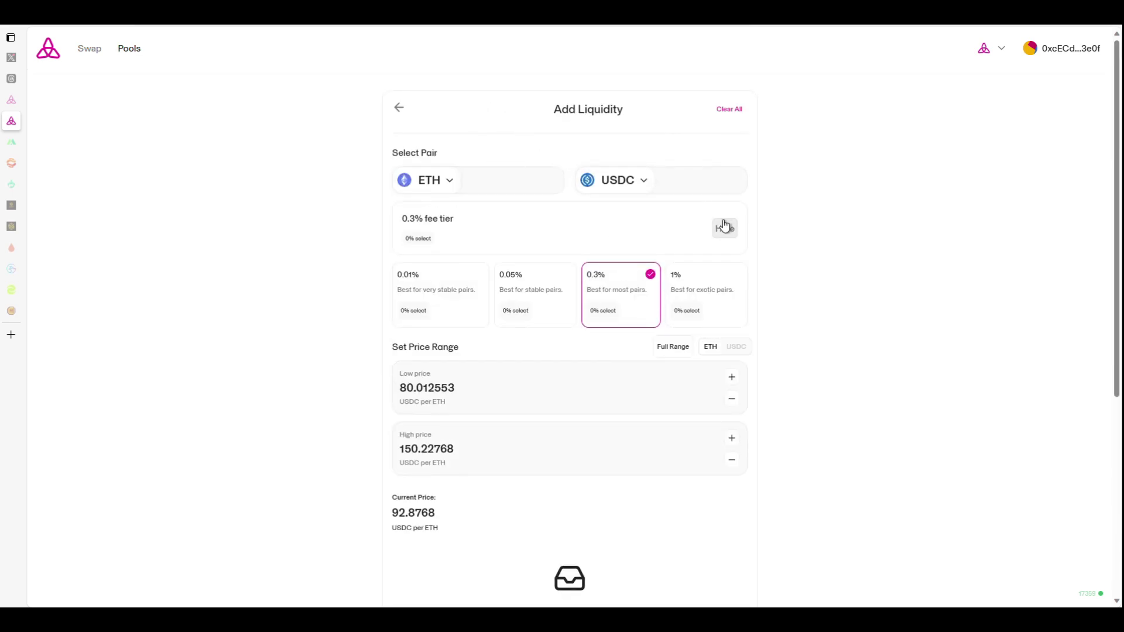
{"action": "scroll", "coordinate": [757, 256], "scroll_direction": "down", "scroll_amount": 2}
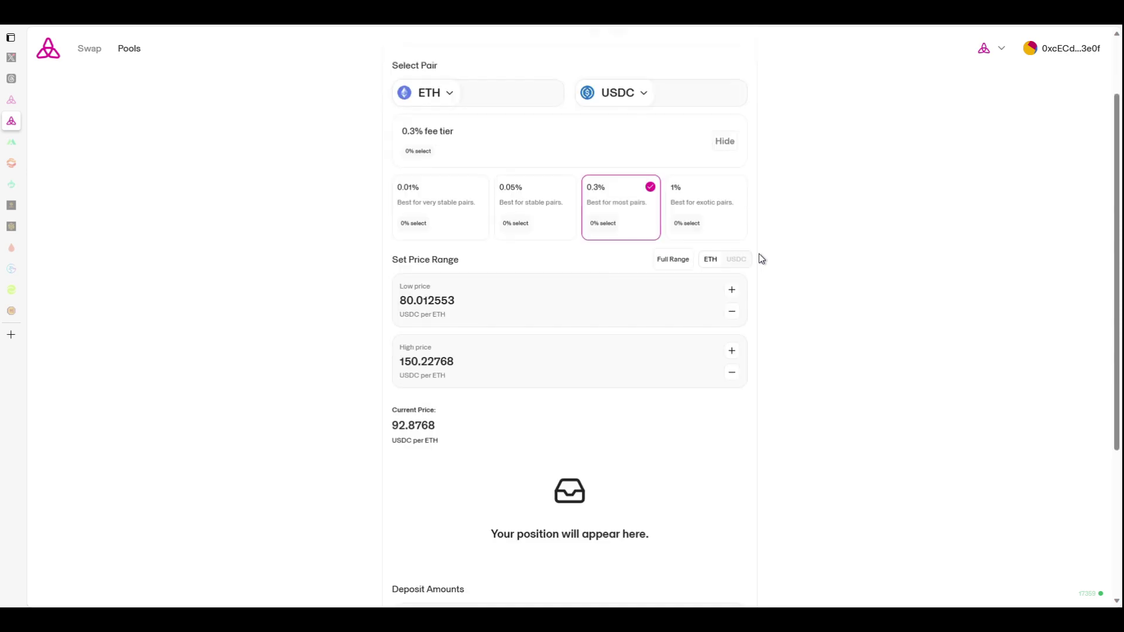
{"action": "scroll", "coordinate": [761, 258], "scroll_direction": "down", "scroll_amount": 2}
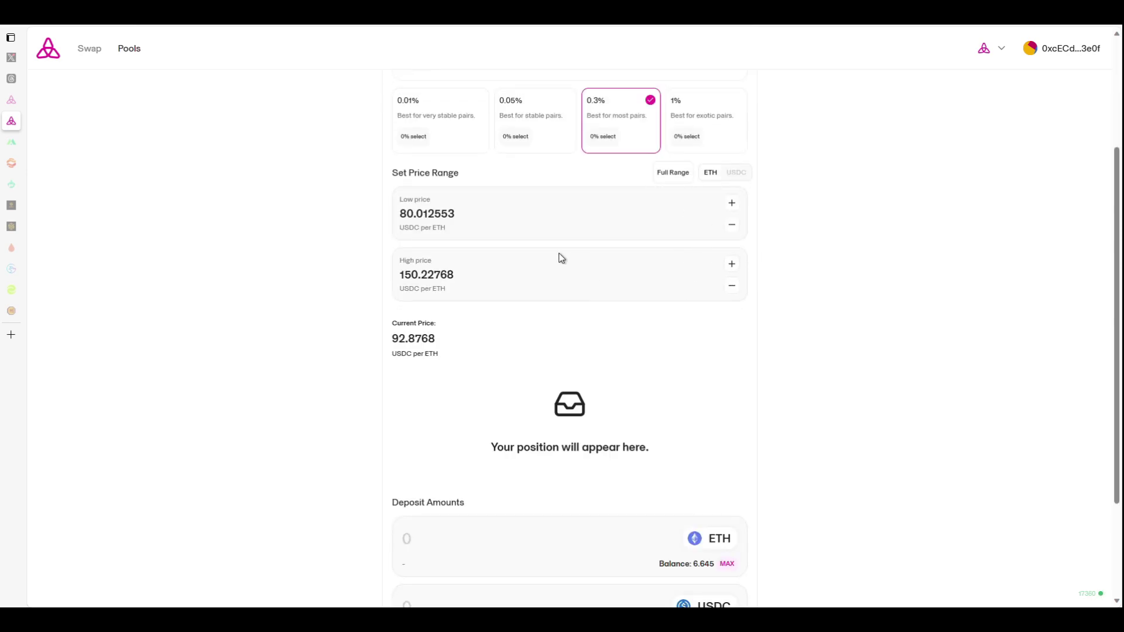
Step: Try the full price range with the low price changed to 20 USDC per ETH
{"action": "left_click", "coordinate": [666, 179]}
{"action": "left_click", "coordinate": [433, 235]}
{"action": "key", "text": "BackSpace"}
{"action": "type", "text": "20"}
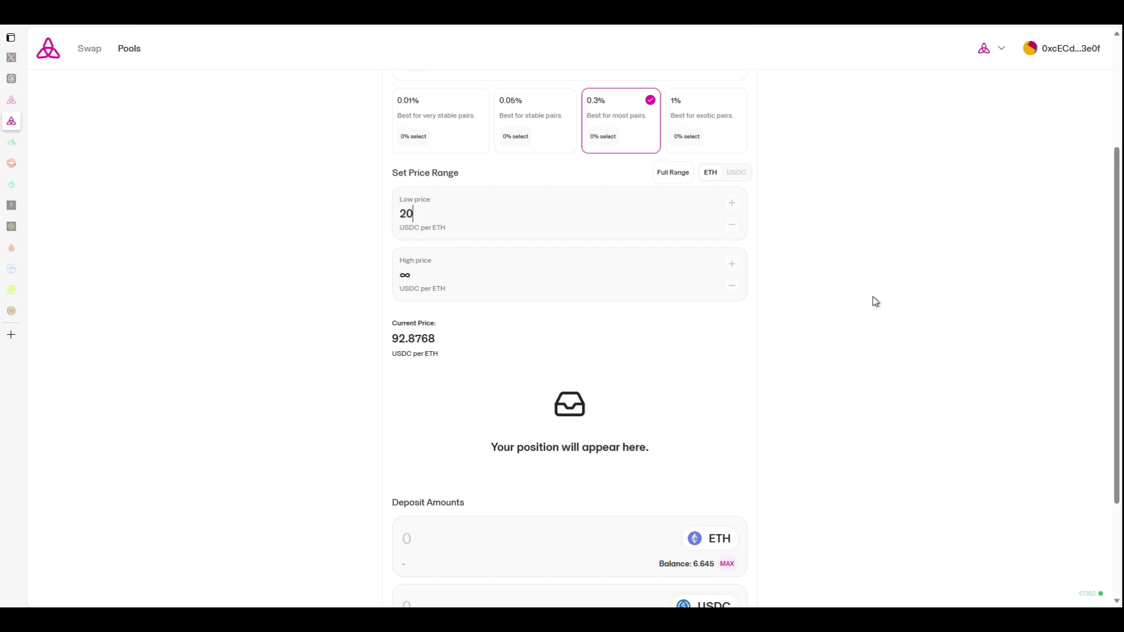
{"action": "left_click", "coordinate": [772, 300]}
Step: Try a narrow price range with a low price of 90 and a high price of 100 USDC per ETH
{"action": "left_click_drag", "start_coordinate": [470, 218], "coordinate": [378, 223]}
{"action": "key", "text": "BackSpace"}
{"action": "type", "text": "1"}
{"action": "type", "text": "00"}
{"action": "key", "text": "BackSpace"}
{"action": "key", "text": "BackSpace"}
{"action": "key", "text": "BackSpace"}
{"action": "type", "text": "90"}
{"action": "left_click", "coordinate": [458, 276]}
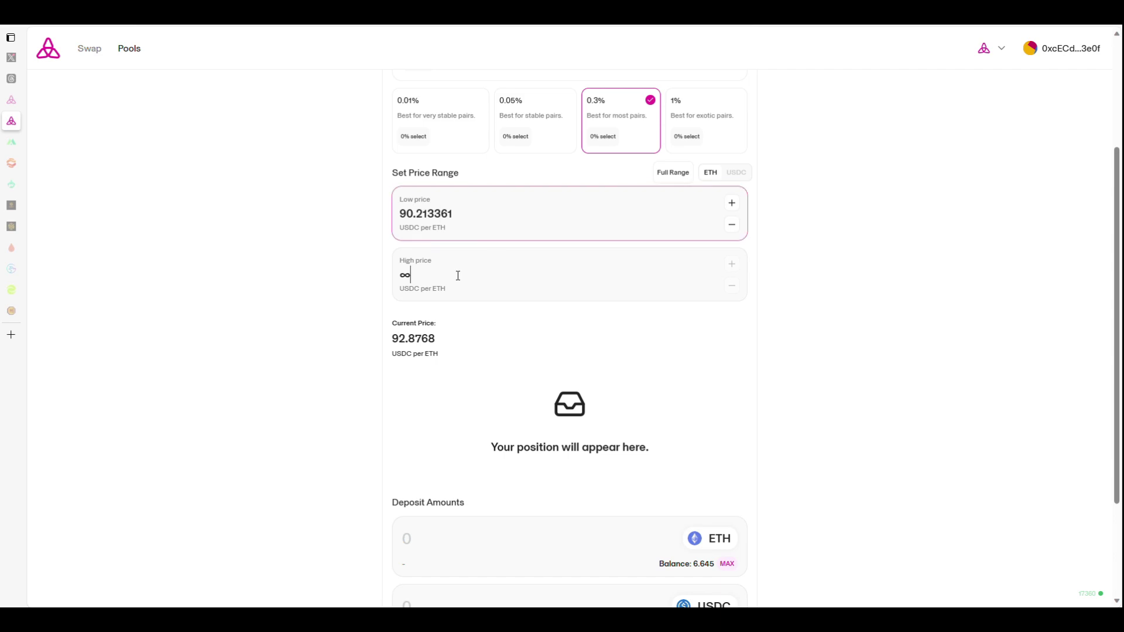
{"action": "type", "text": "100"}
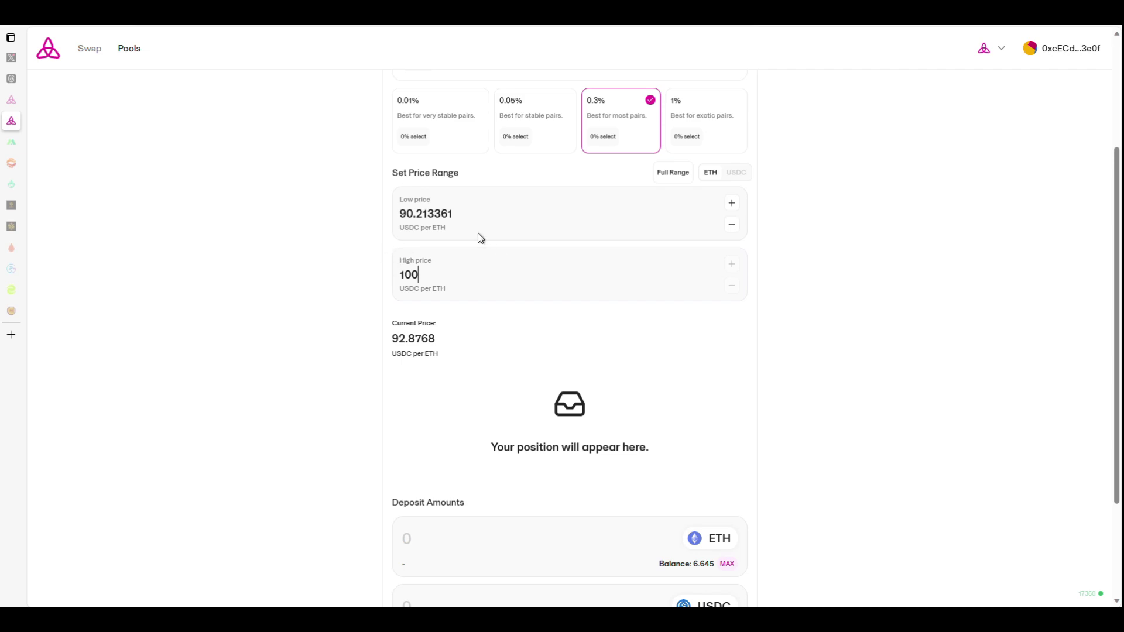
Step: Set the full price range with a low price of 20 USDC per ETH, and deposit the maximum USDC balance
{"action": "left_click", "coordinate": [673, 172]}
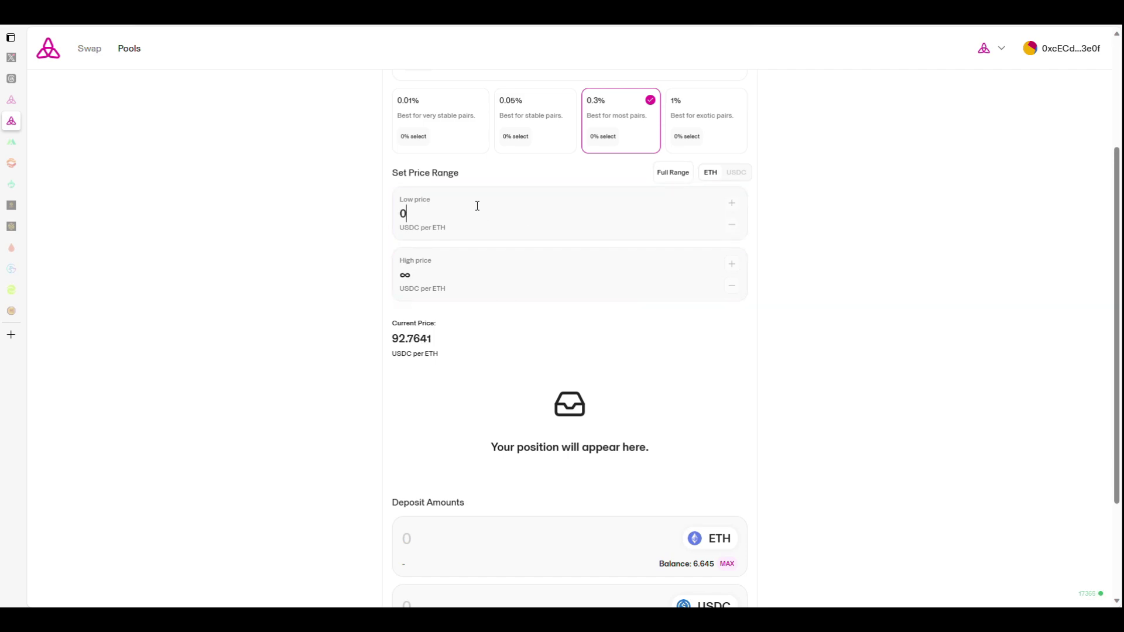
{"action": "left_click", "coordinate": [478, 206]}
{"action": "type", "text": "20"}
{"action": "scroll", "coordinate": [716, 299], "scroll_direction": "down", "scroll_amount": 1}
{"action": "scroll", "coordinate": [714, 299], "scroll_direction": "down", "scroll_amount": 1}
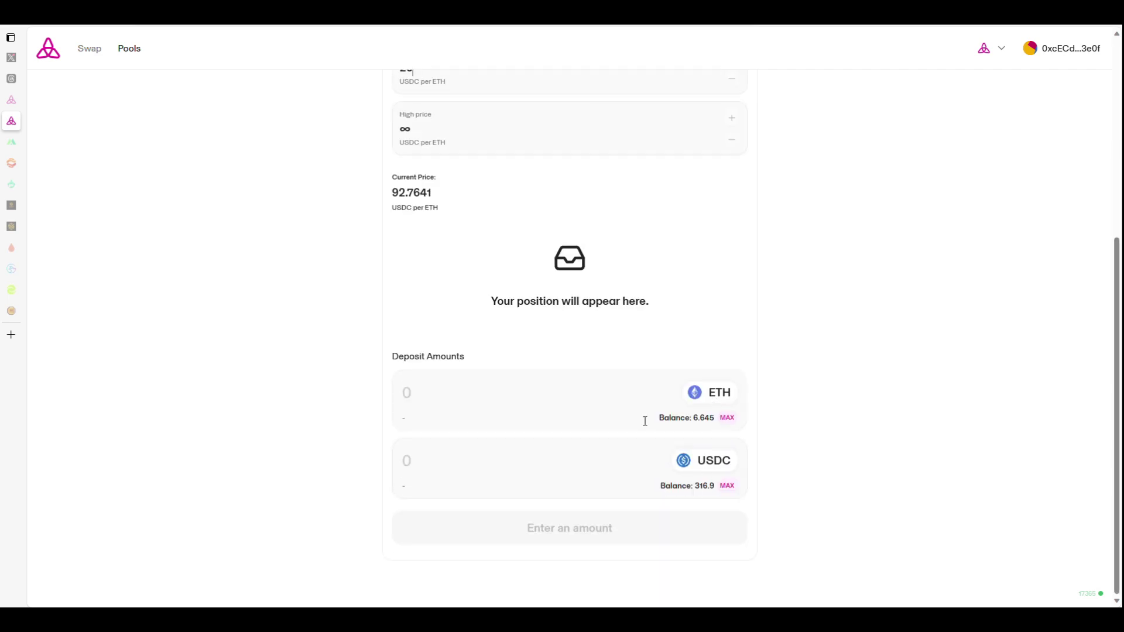
{"action": "left_click", "coordinate": [726, 489]}
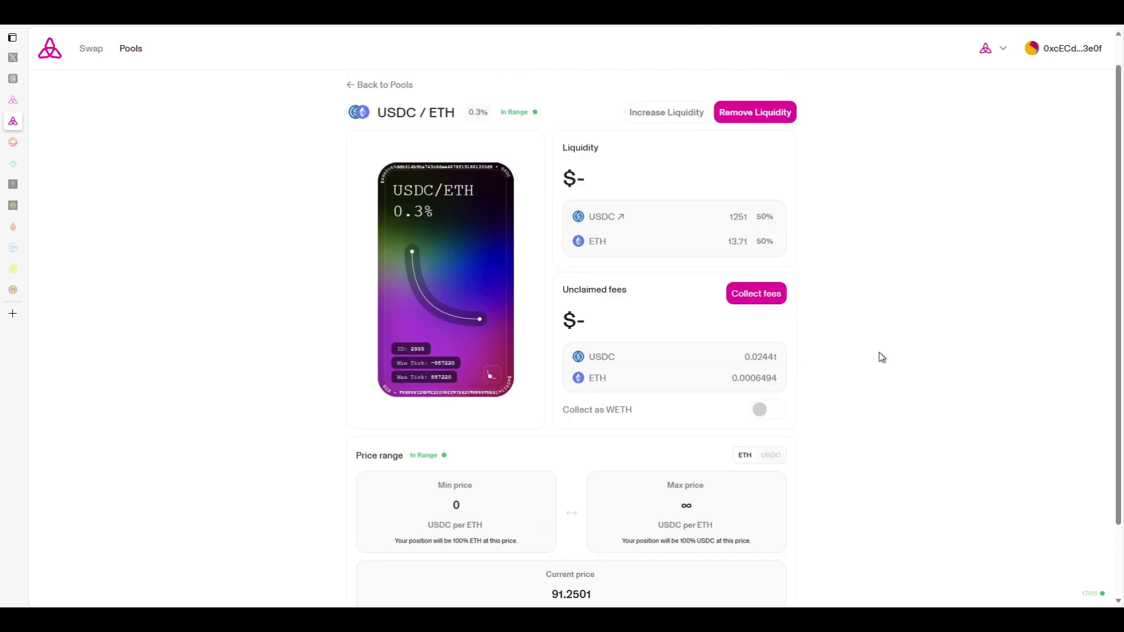
Step: Examine the USDC / ETH position and compare its unclaimed fees collected as ETH and as WETH
{"action": "scroll", "coordinate": [882, 357], "scroll_direction": "up", "scroll_amount": 1}
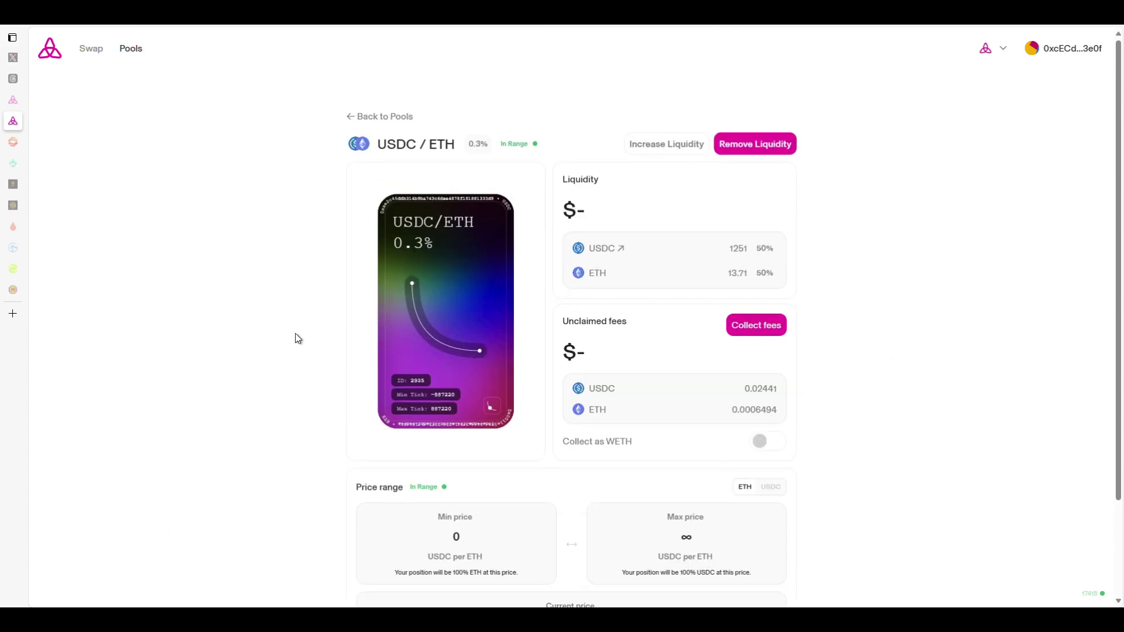
{"action": "scroll", "coordinate": [344, 284], "scroll_direction": "down", "scroll_amount": 2}
{"action": "scroll", "coordinate": [343, 283], "scroll_direction": "up", "scroll_amount": 2}
{"action": "scroll", "coordinate": [859, 366], "scroll_direction": "down", "scroll_amount": 2}
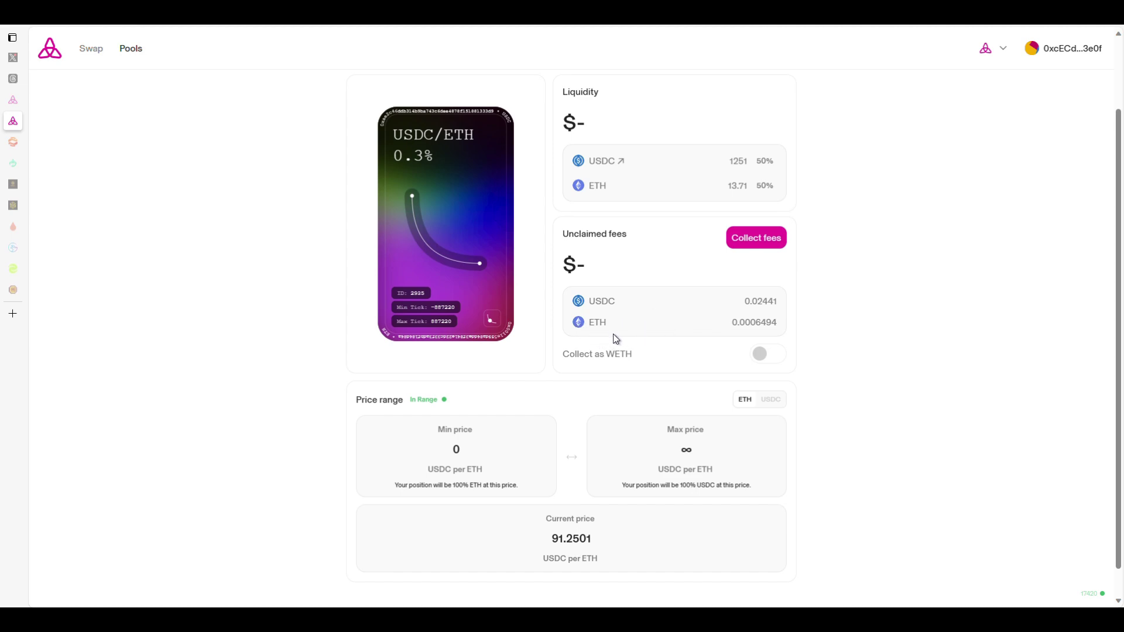
{"action": "left_click", "coordinate": [761, 357]}
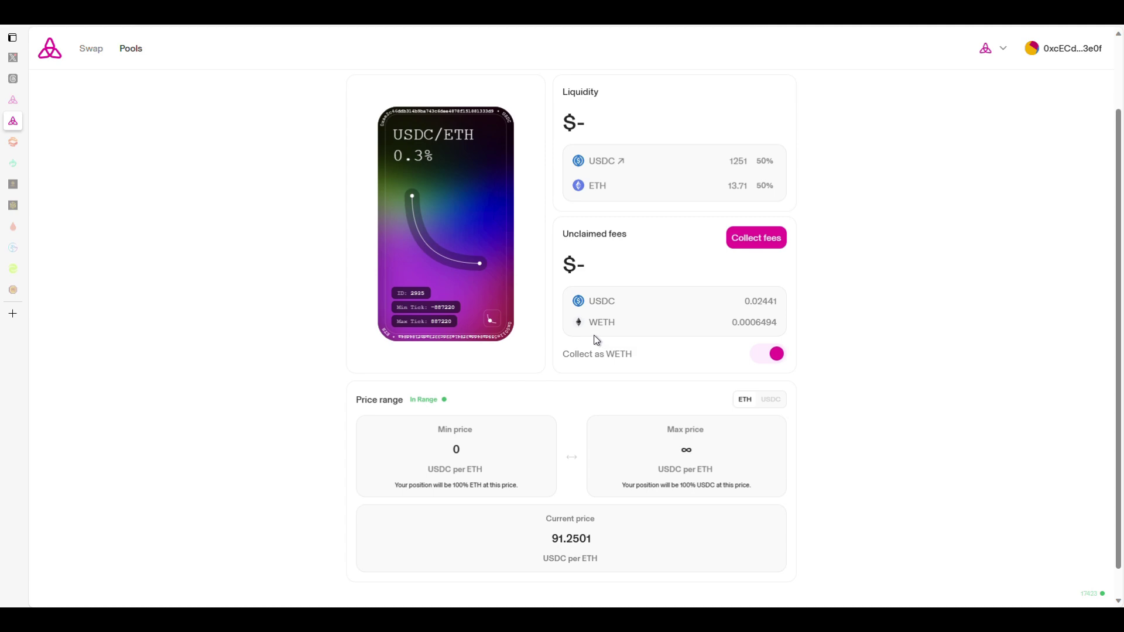
{"action": "left_click", "coordinate": [773, 361]}
{"action": "left_click", "coordinate": [768, 363]}
{"action": "left_click", "coordinate": [768, 363]}
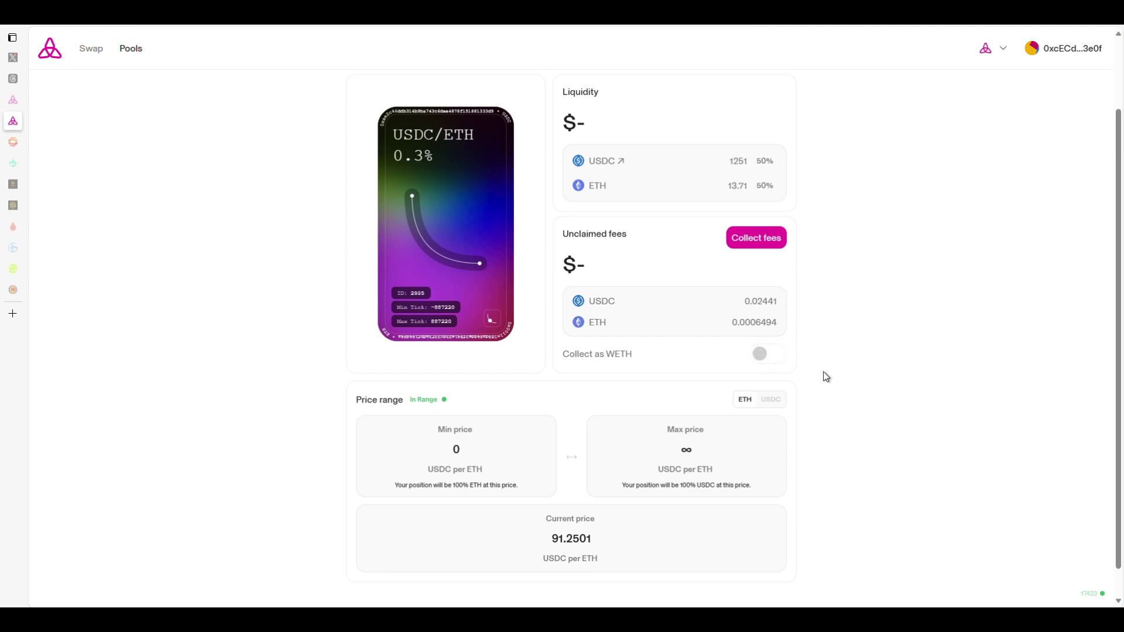
Step: Enable collecting the position's fees as WETH, and set up a swap from ETH to WETH
{"action": "left_click", "coordinate": [595, 367]}
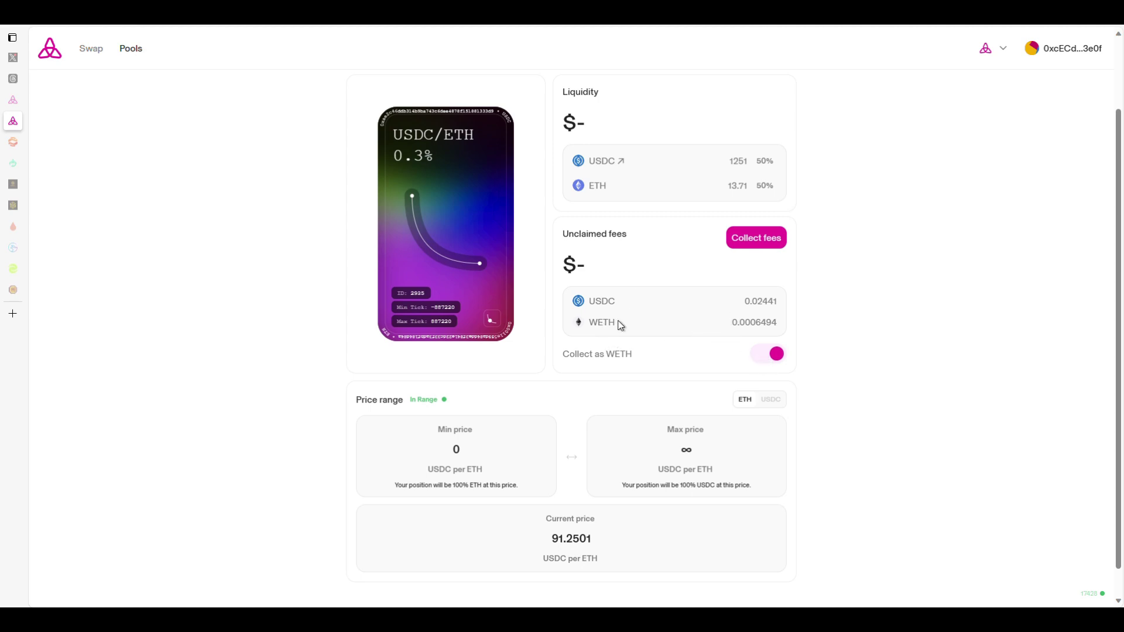
{"action": "left_click", "coordinate": [93, 51]}
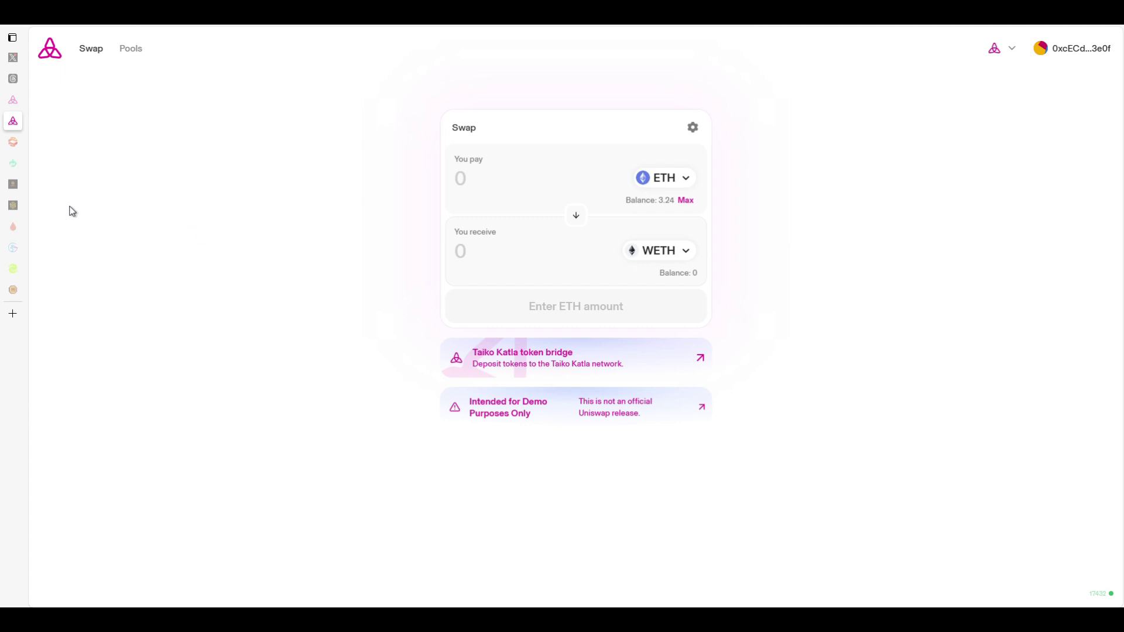
Step: Return the Holešky PoW Faucet to its start page, and check the Holesky to Katla transfers on Taiko Bridge
{"action": "left_click", "coordinate": [13, 232]}
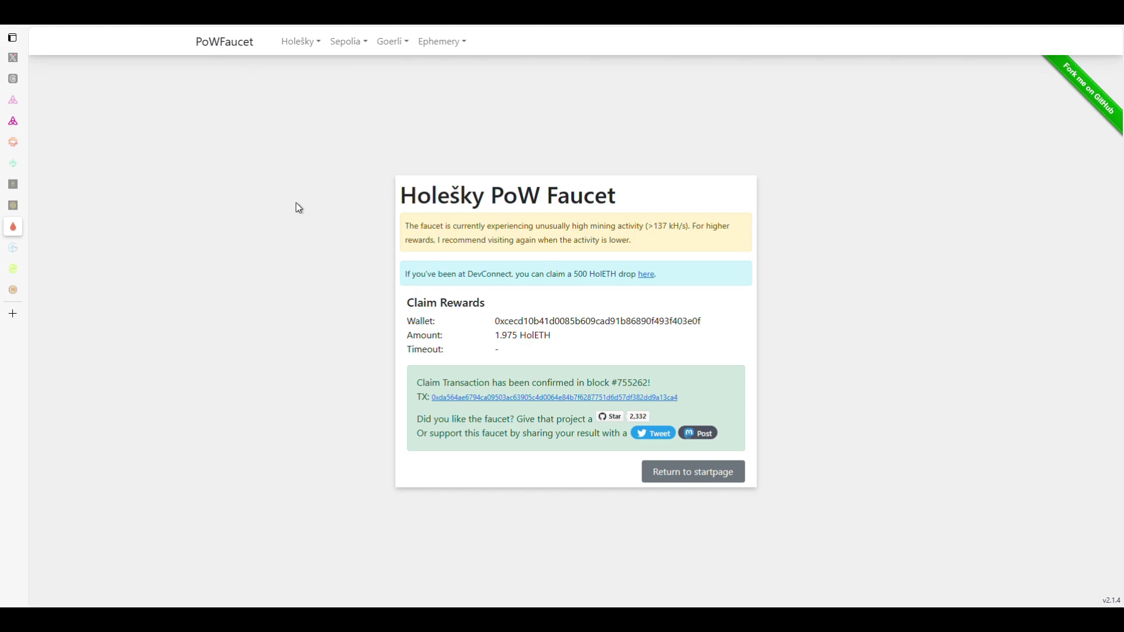
{"action": "left_click", "coordinate": [715, 472]}
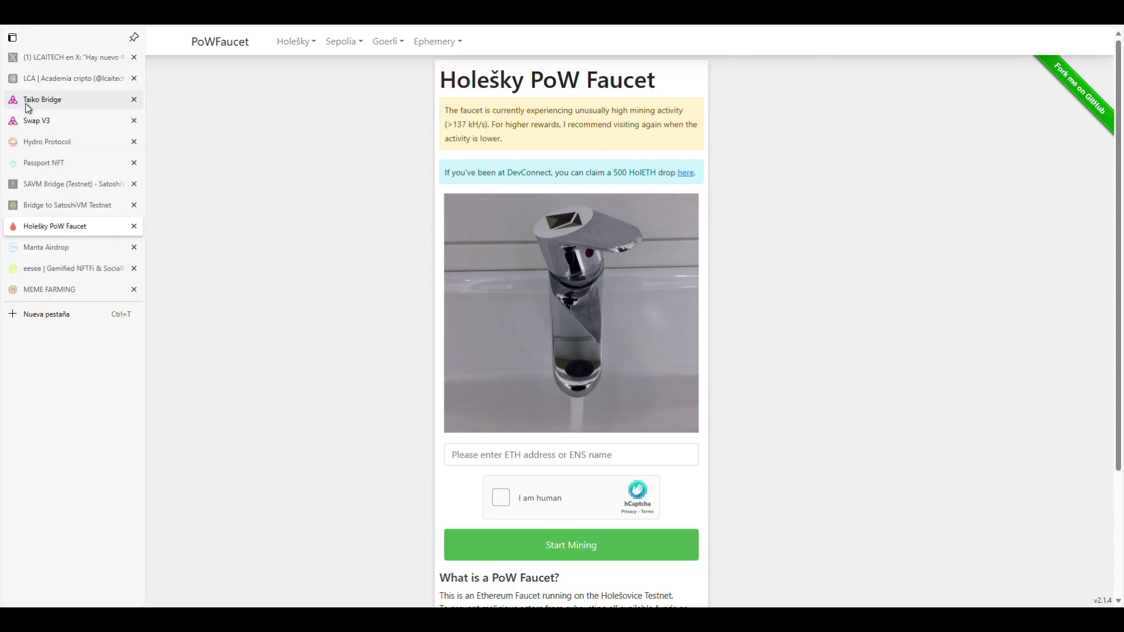
{"action": "left_click", "coordinate": [26, 103]}
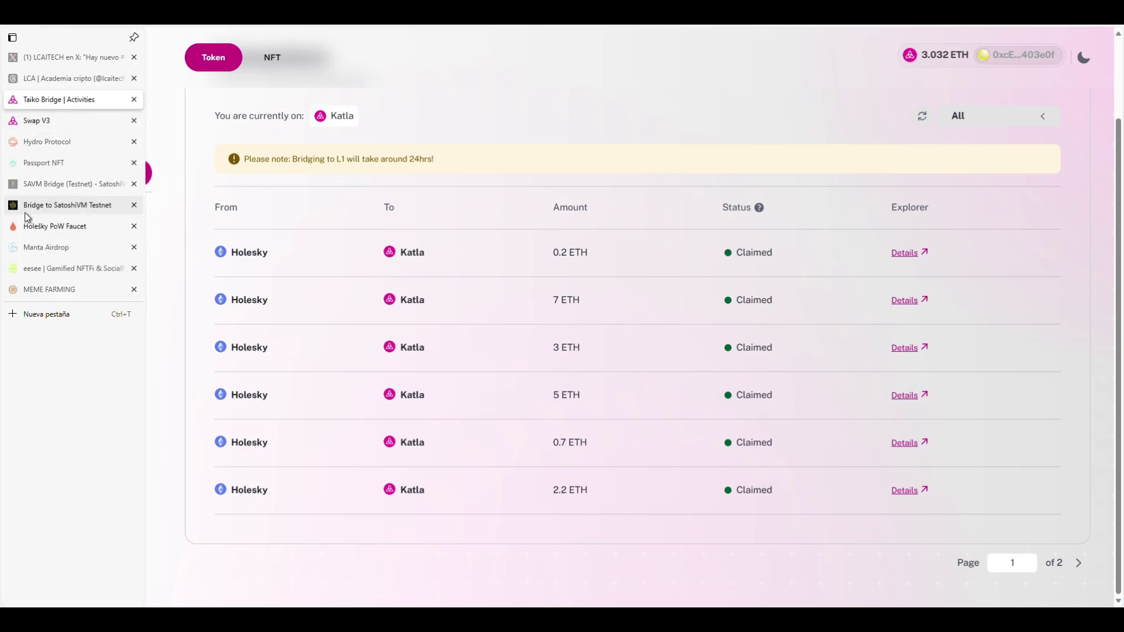
{"action": "left_click", "coordinate": [27, 219]}
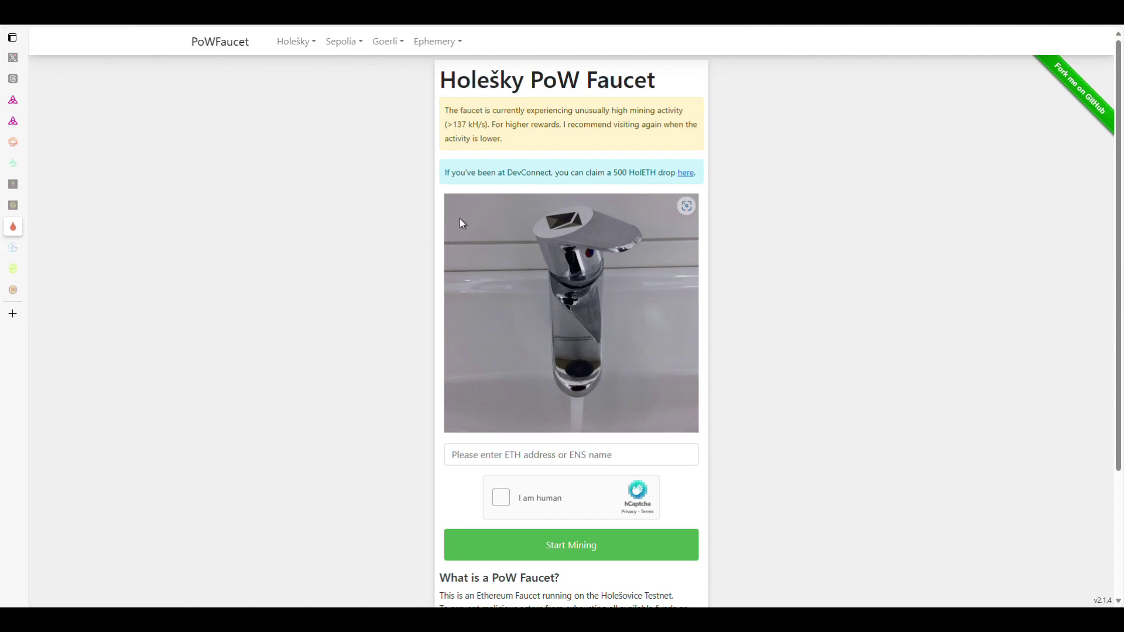